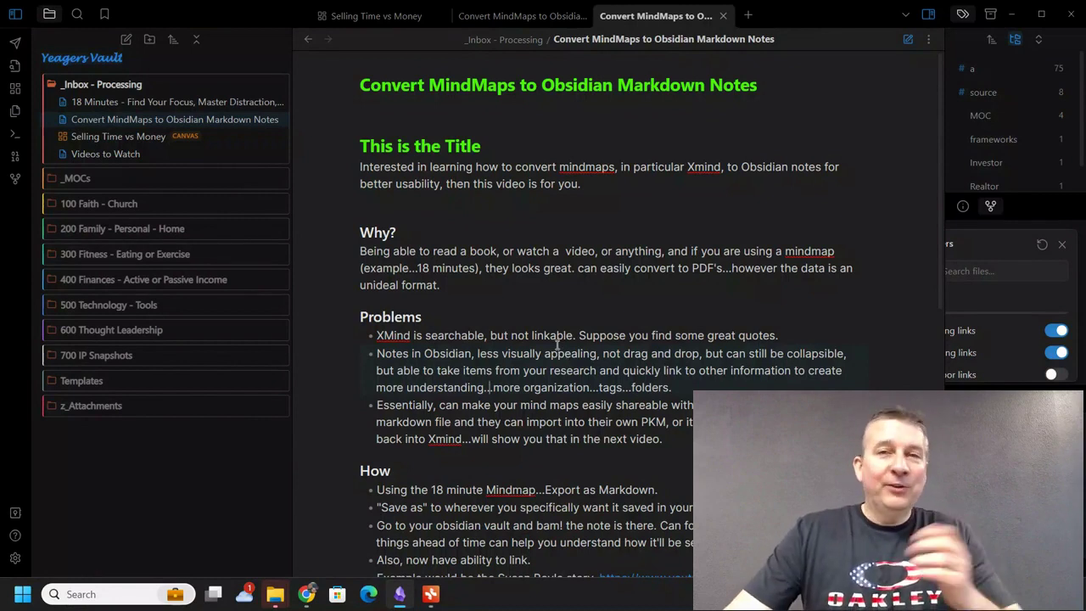
- Switch to Xmind and look over the 18 Minutes mind map around its central topic and Parts 2 and 3
mouse_move(430, 594)
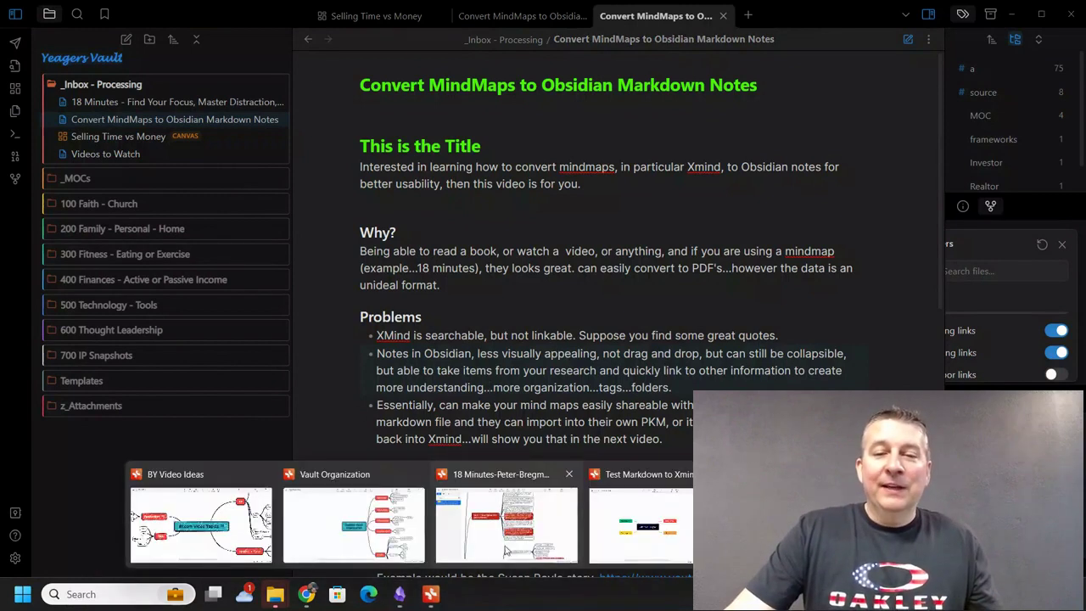
click(484, 509)
scroll(412, 412, down, 5)
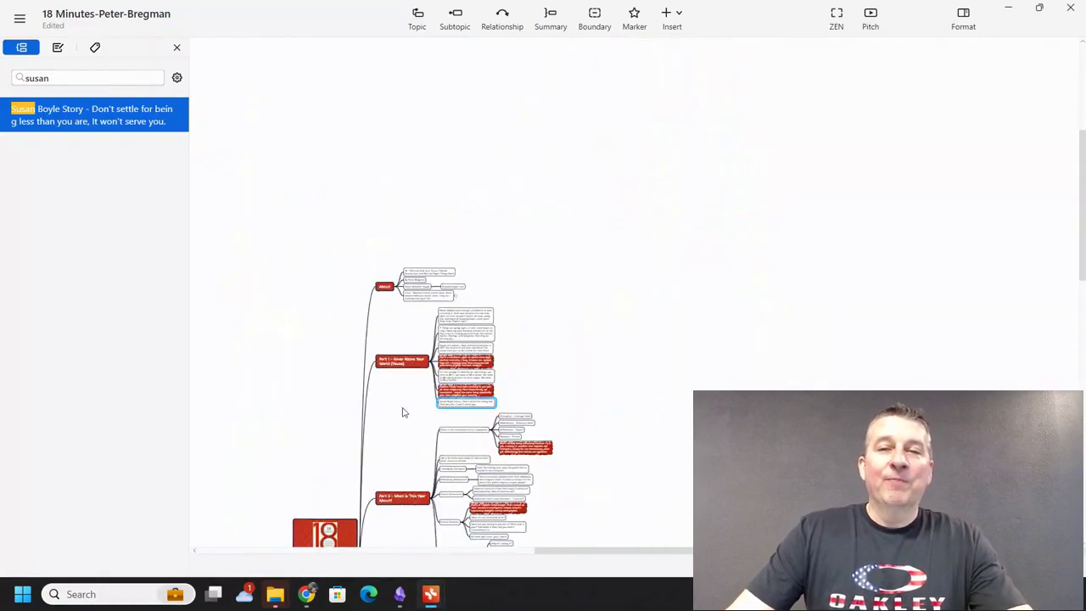
scroll(342, 286, down, 5)
scroll(341, 286, left, 3)
scroll(453, 353, up, 2)
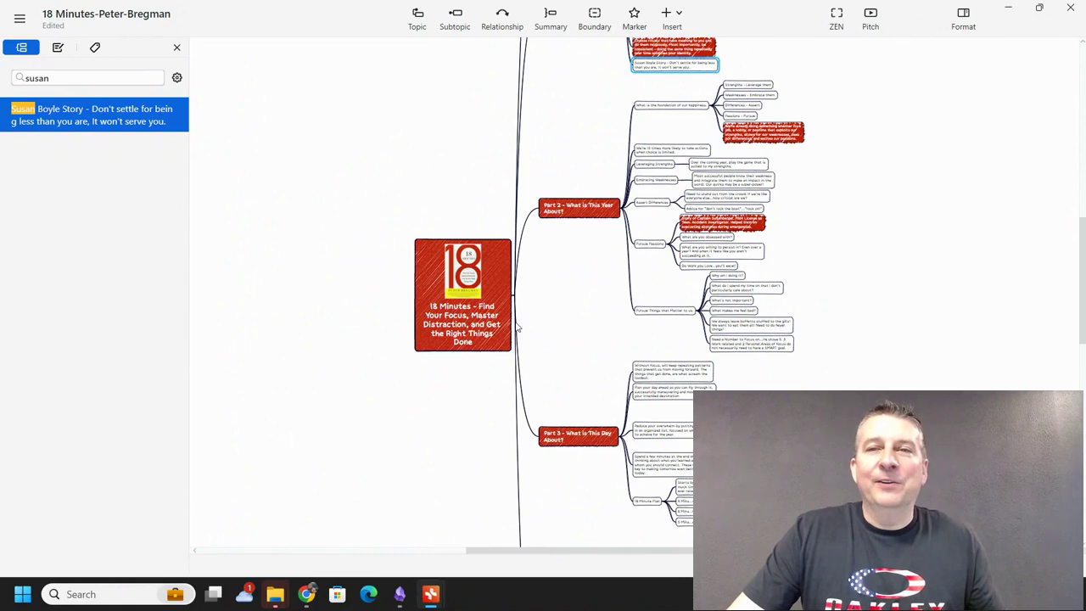
- Switch to Obsidian and skim the Convert MindMaps to Obsidian Markdown Notes note from start to end
key(alt+Tab)
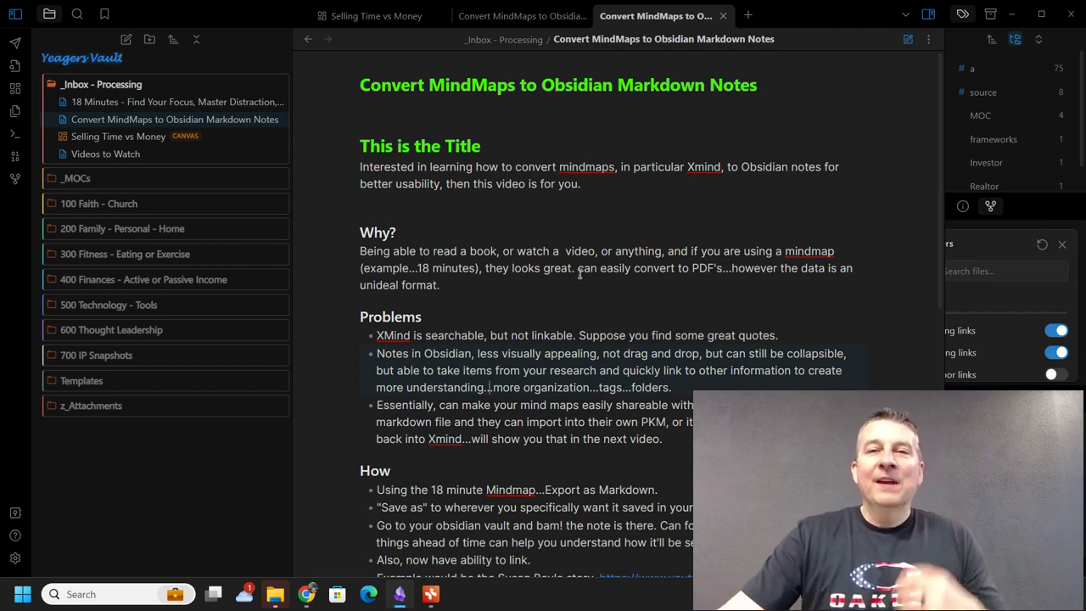
scroll(611, 356, down, 5)
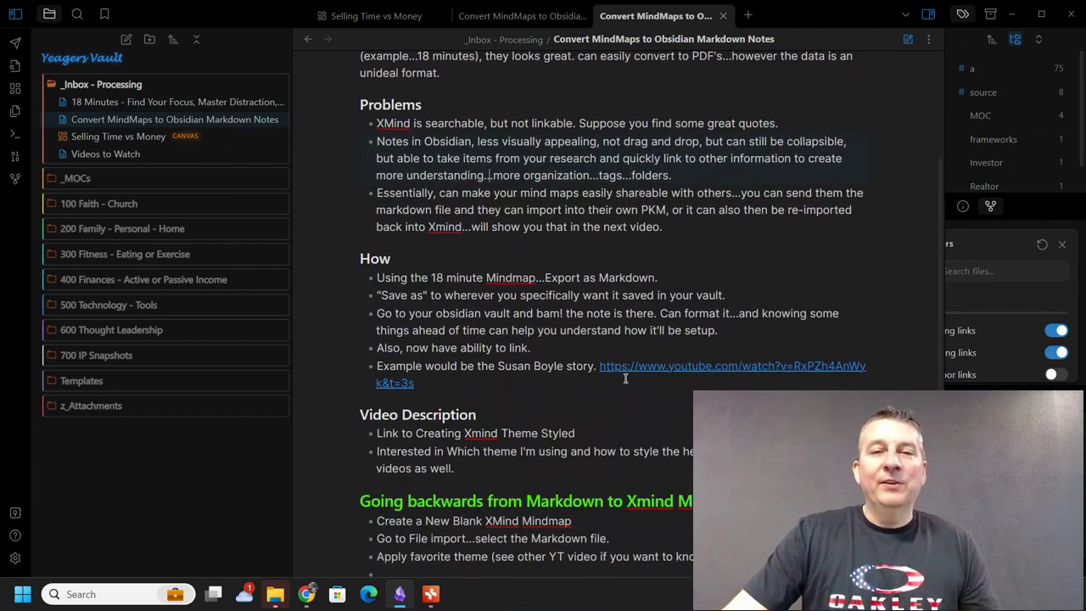
scroll(625, 378, up, 3)
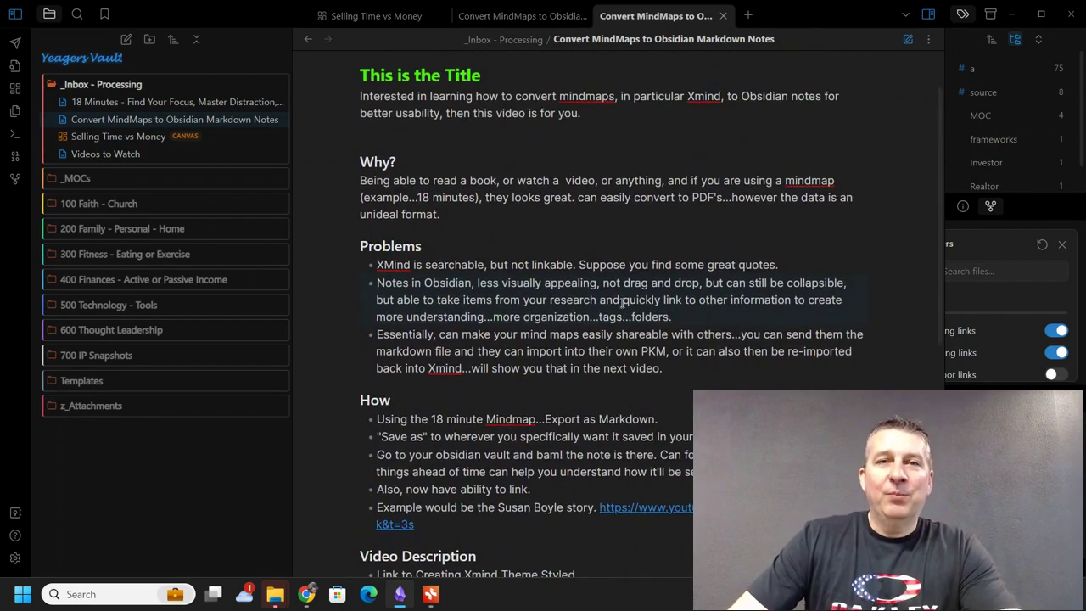
scroll(624, 303, up, 2)
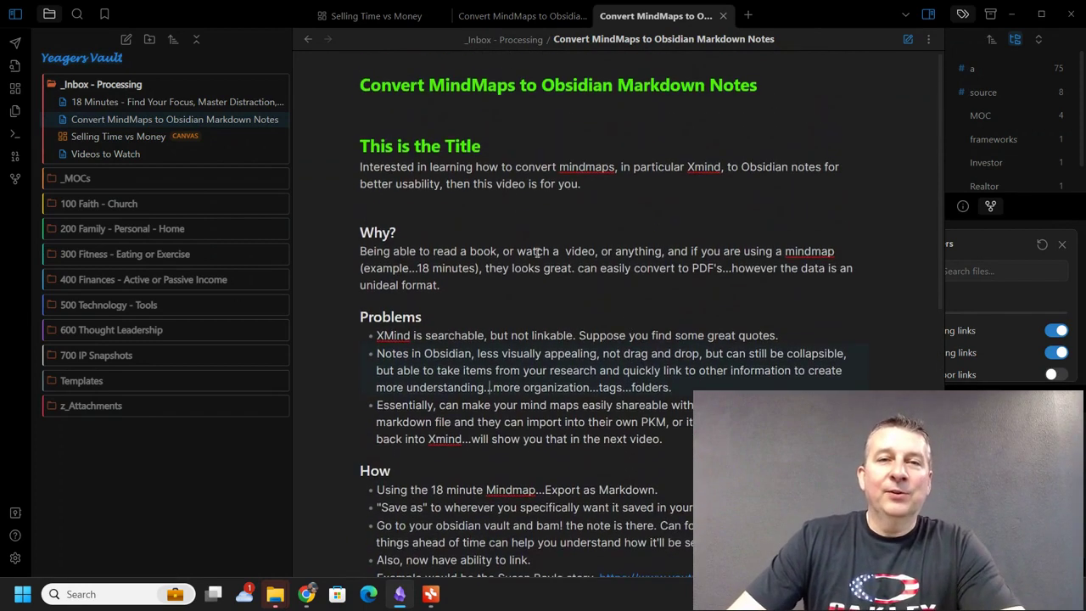
- Examine the note's heading levels at the title and Why?, fold and unfold the Problems section, and review the remaining sections
click(378, 147)
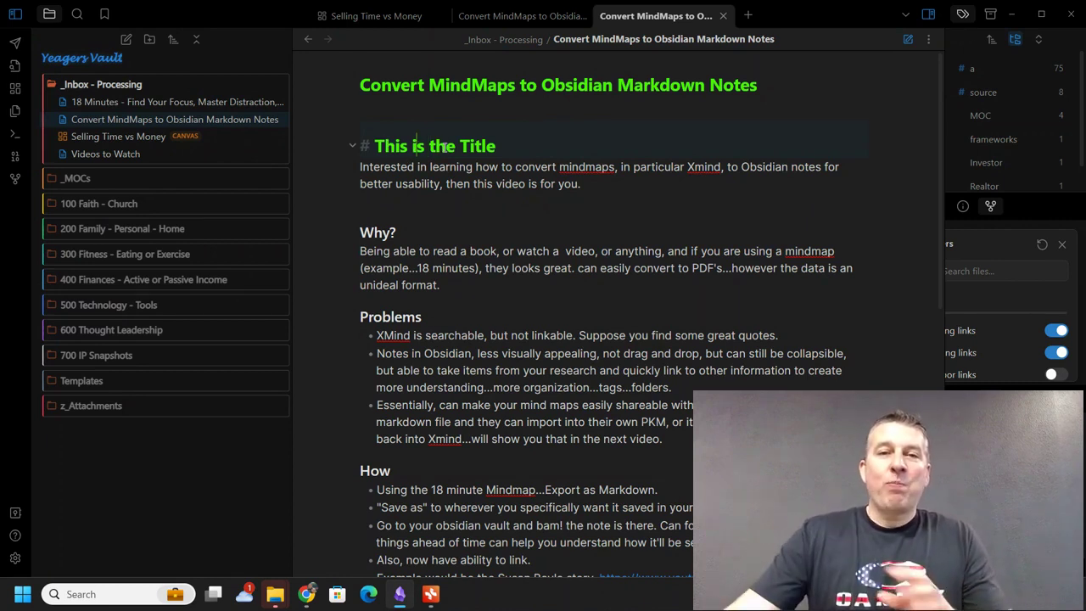
click(382, 234)
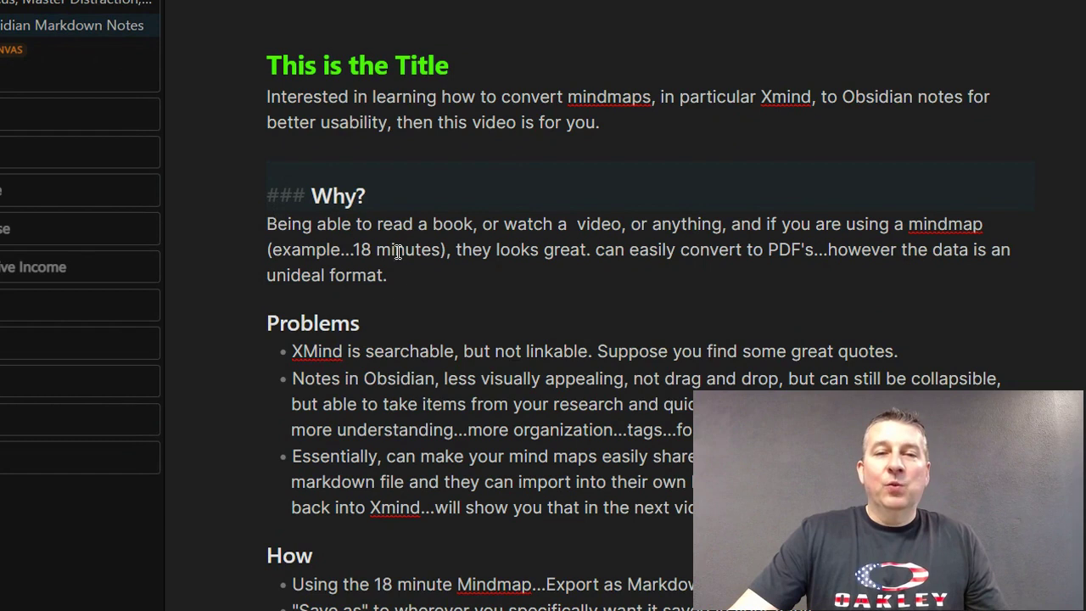
click(399, 271)
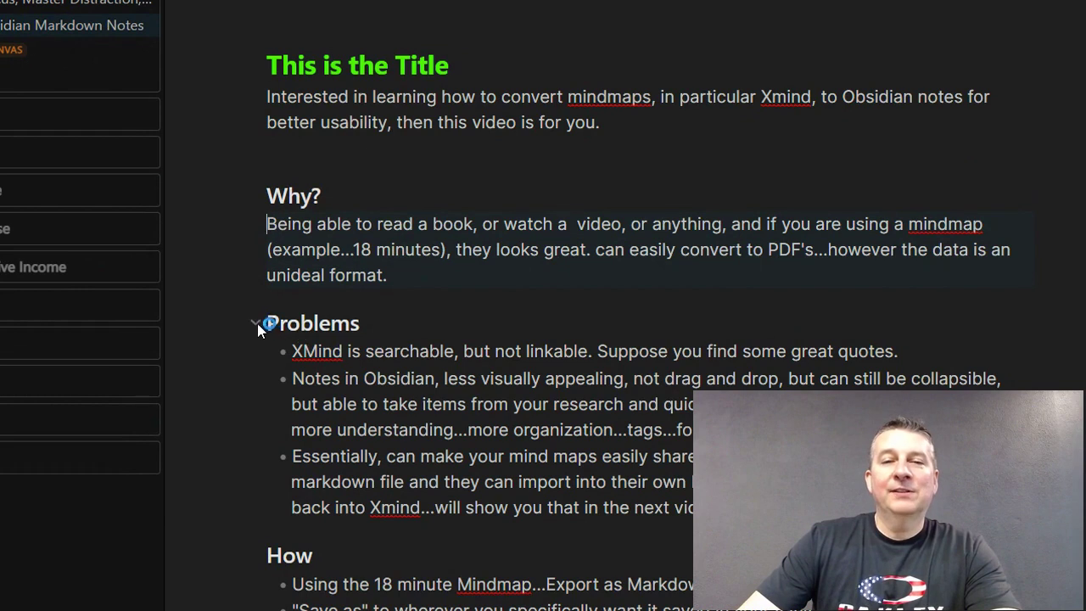
click(255, 323)
click(256, 323)
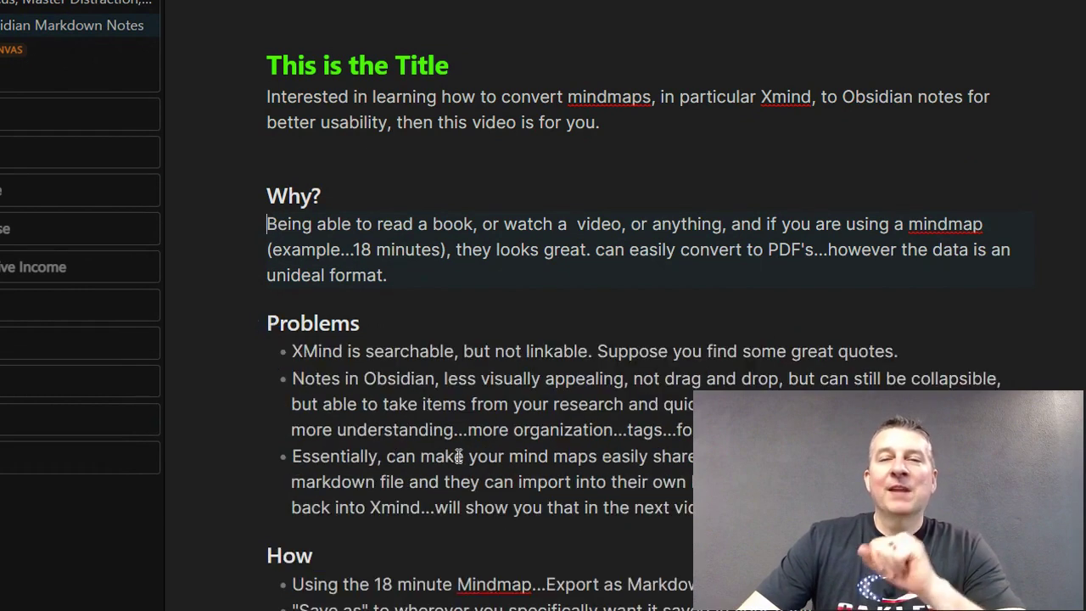
scroll(490, 442, down, 3)
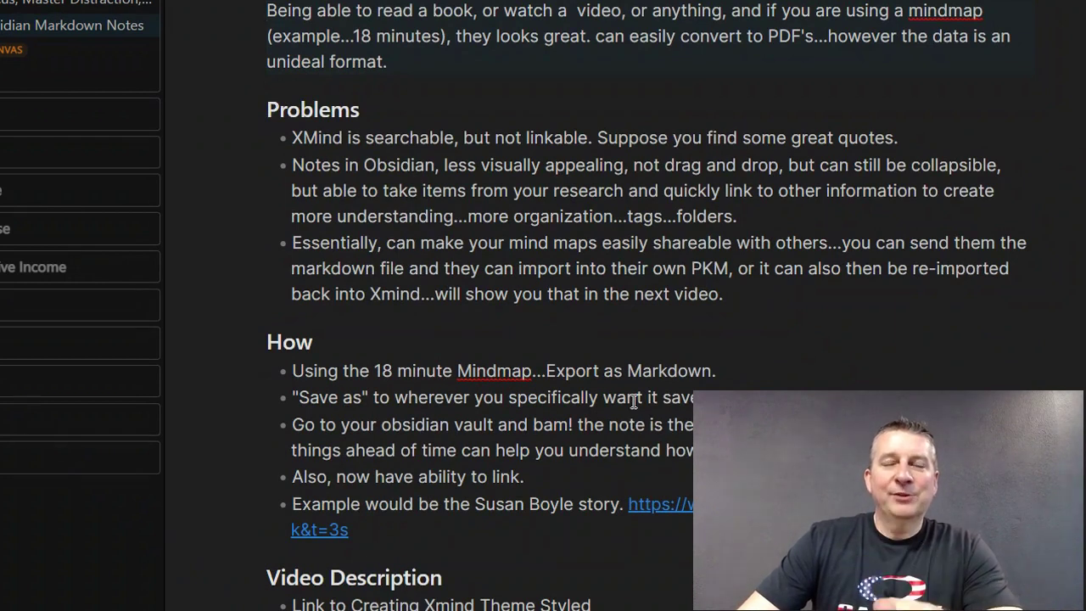
scroll(619, 400, down, 3)
scroll(579, 404, up, 6)
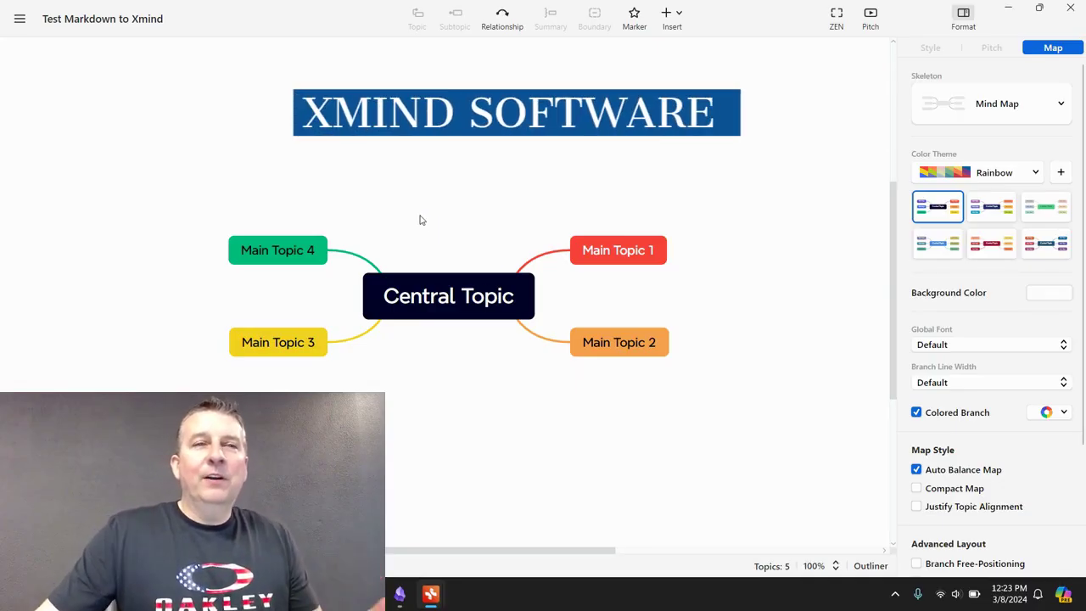
click(19, 17)
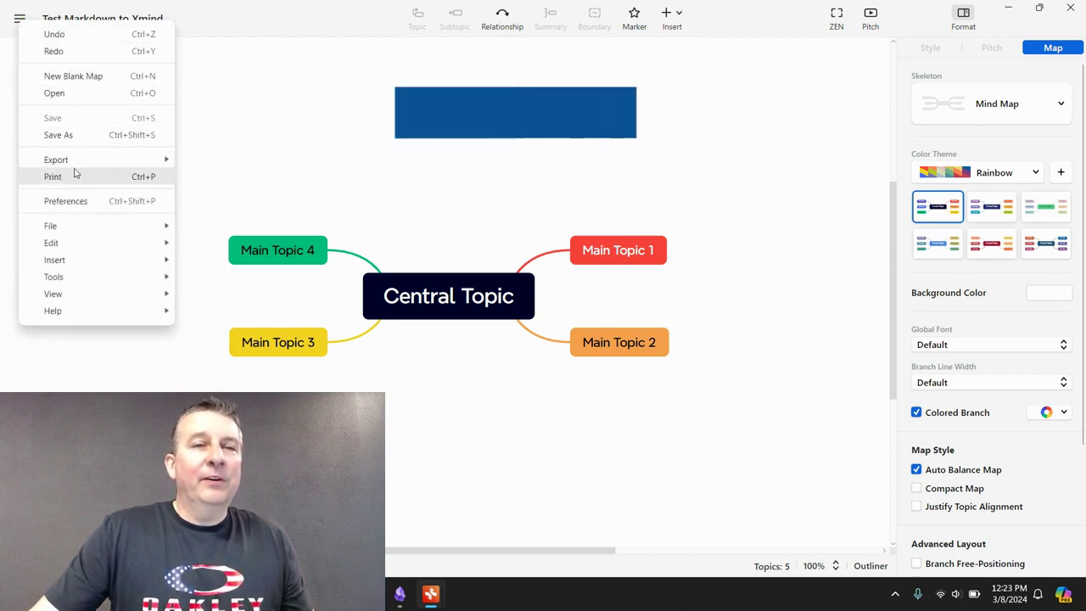
mouse_move(80, 226)
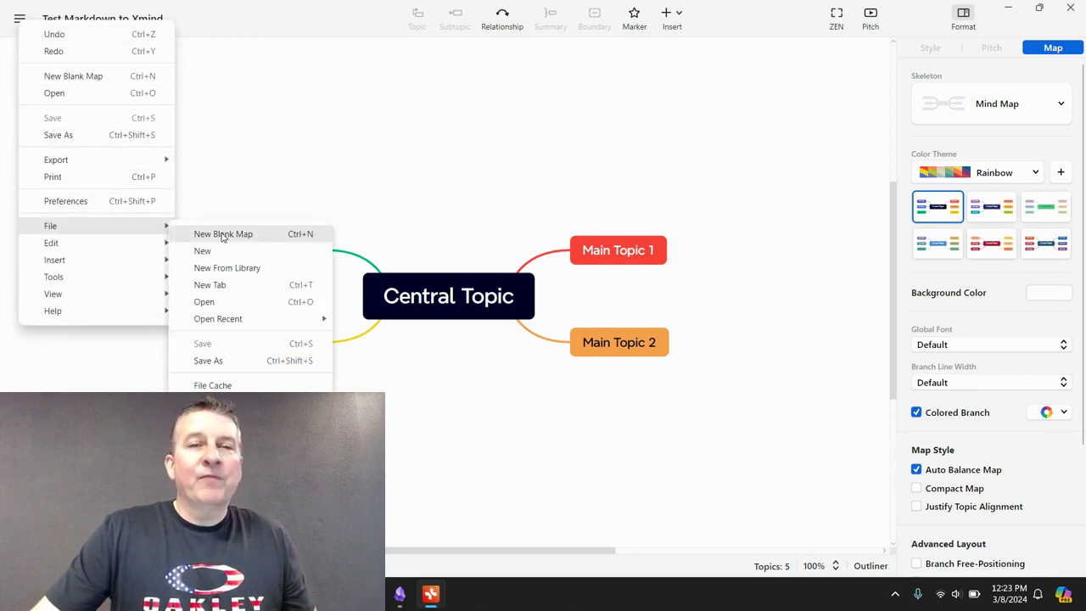
click(458, 181)
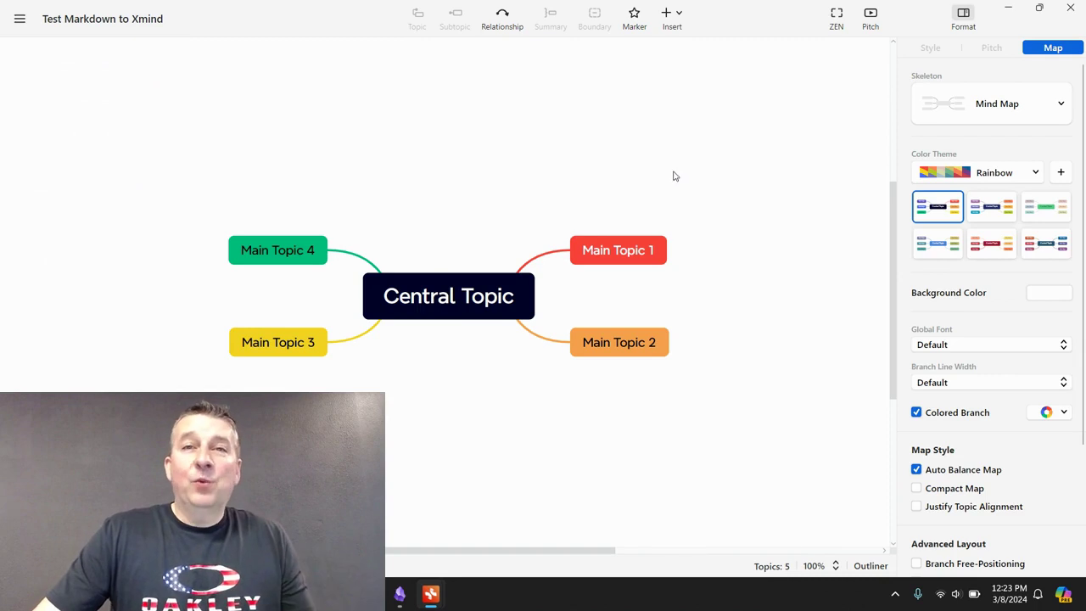
- Start a Markdown import in Xmind and select Convert MindMaps to Obsidian Markdown Notes.md from the _Inbox - Processing folder
click(19, 18)
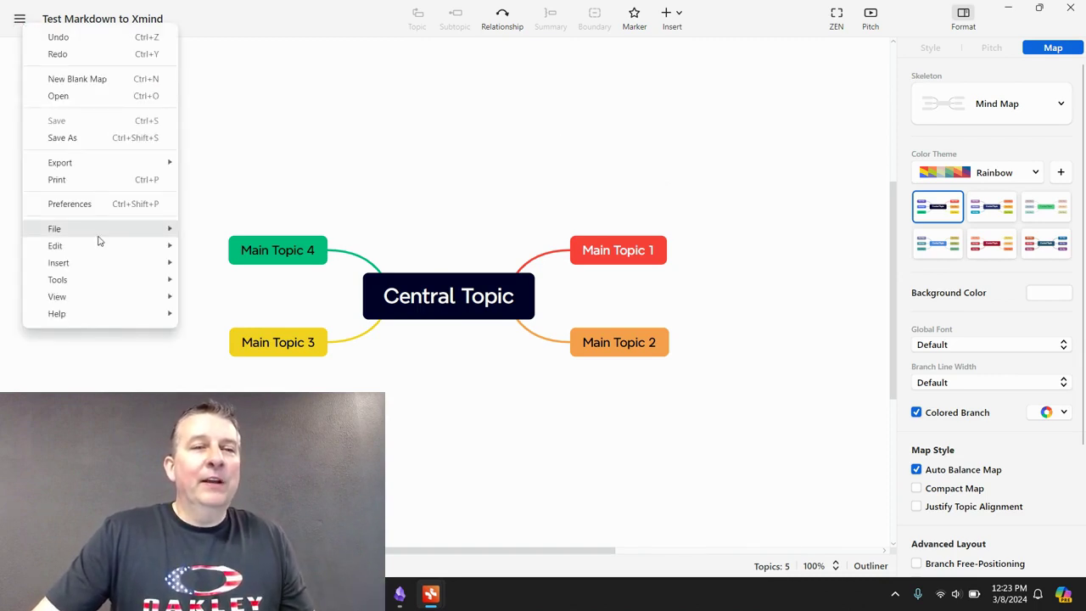
mouse_move(131, 230)
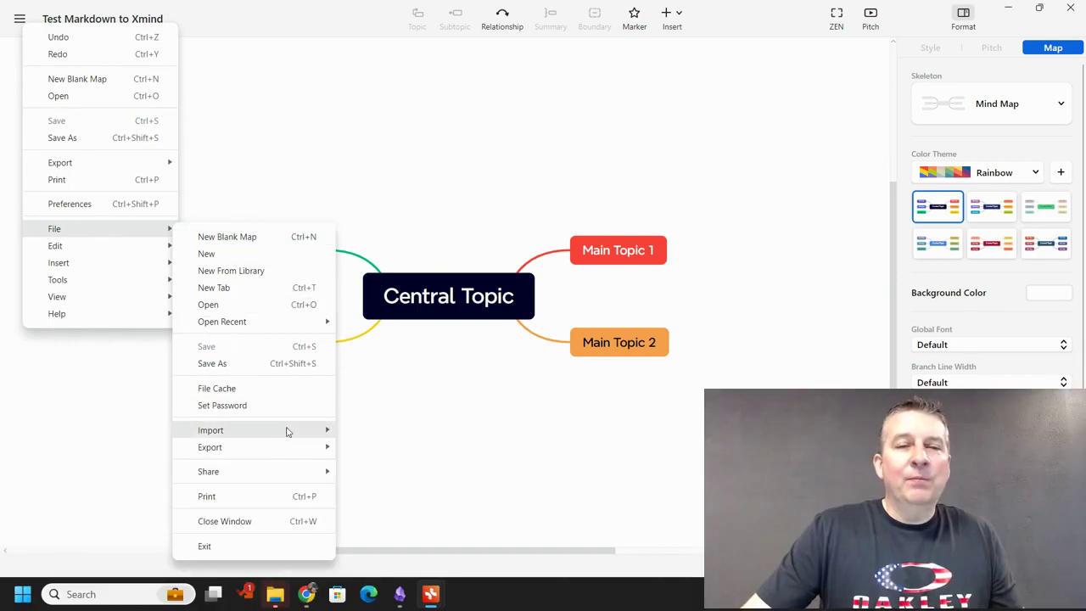
mouse_move(286, 430)
click(378, 451)
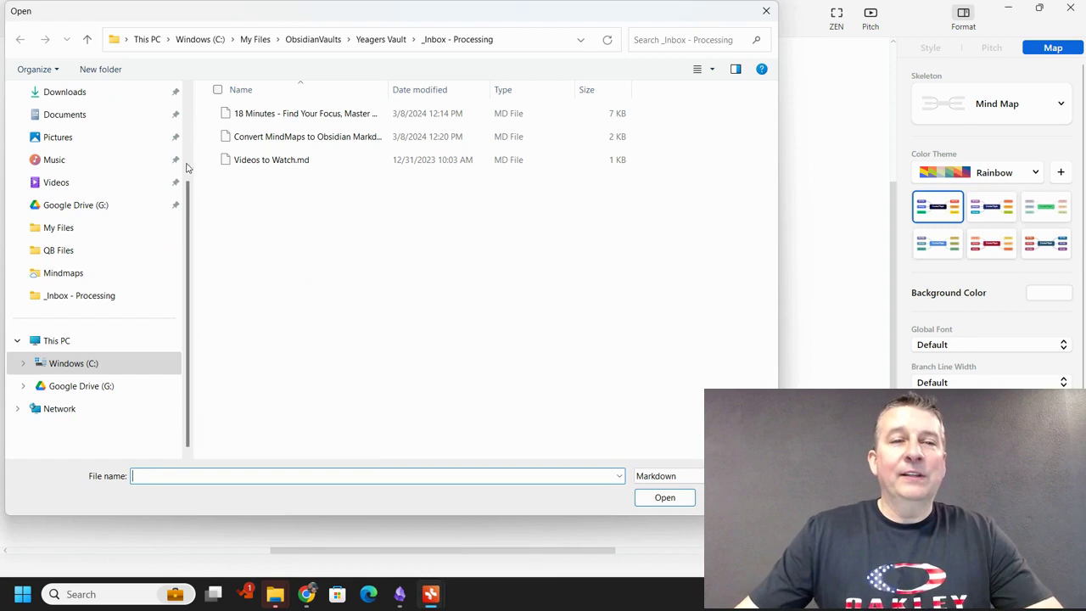
click(308, 138)
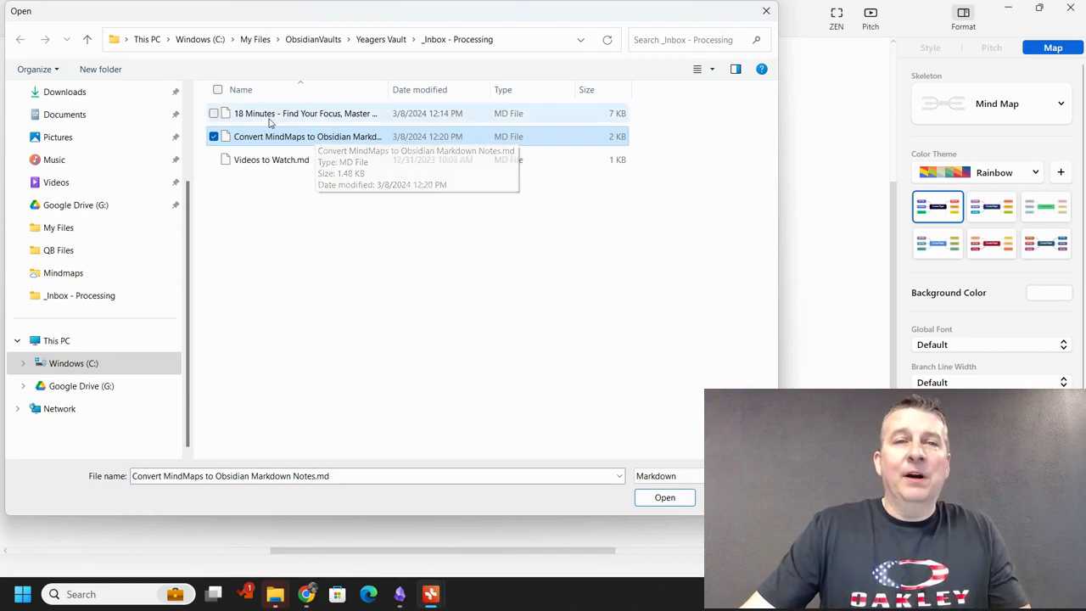
- Check the source note in Obsidian, and return to Xmind to import the selected Markdown file
mouse_move(403, 593)
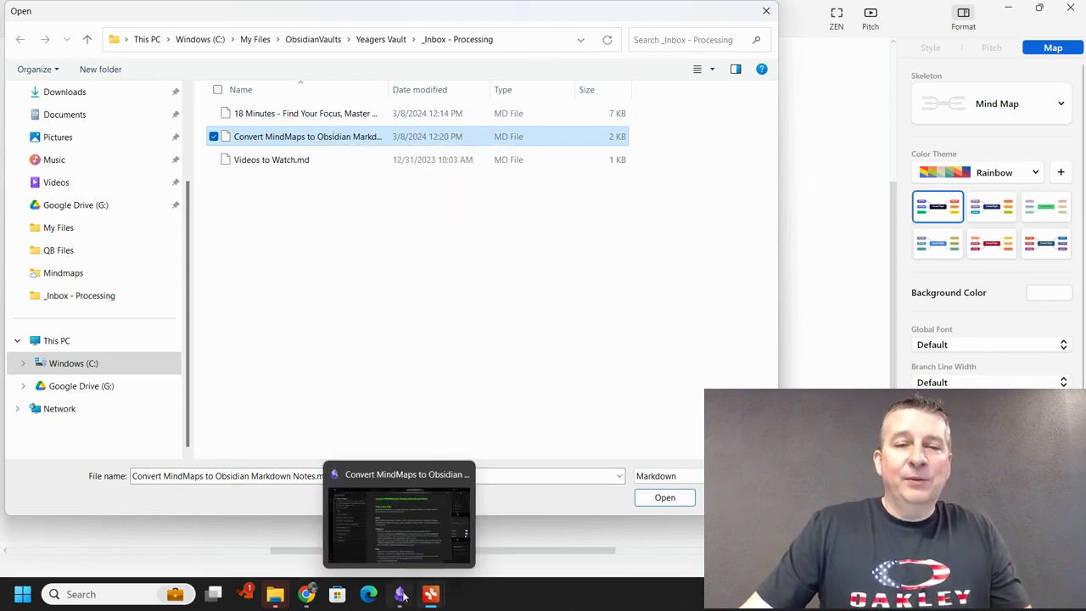
click(446, 480)
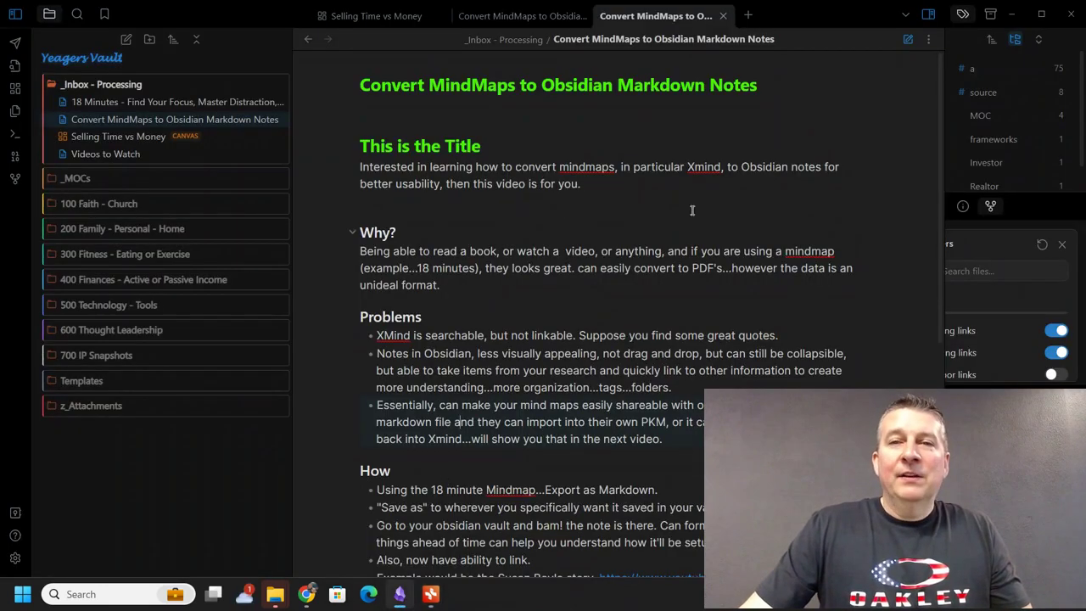
mouse_move(430, 595)
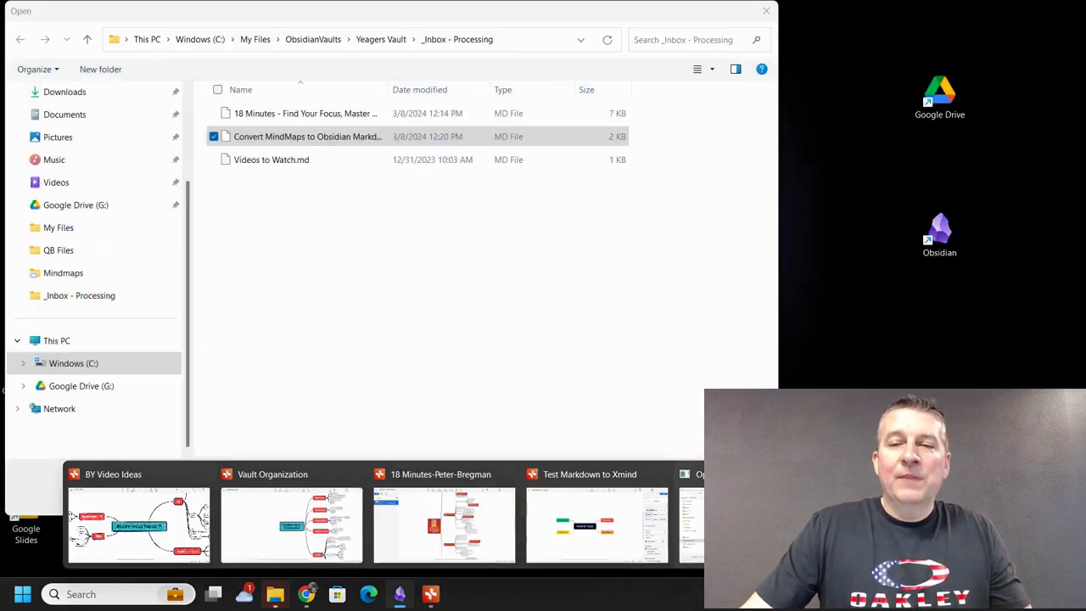
click(280, 509)
click(665, 498)
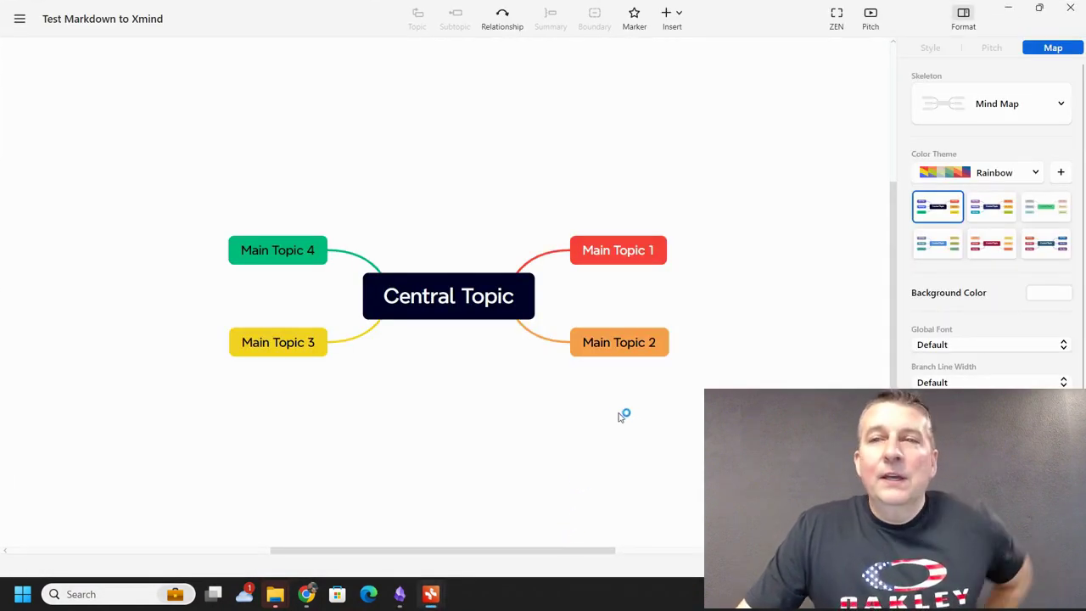
- Bring up the imported mind map and set its skeleton to the hand-drawn Logic Chart with filled rectangular topics
mouse_move(434, 599)
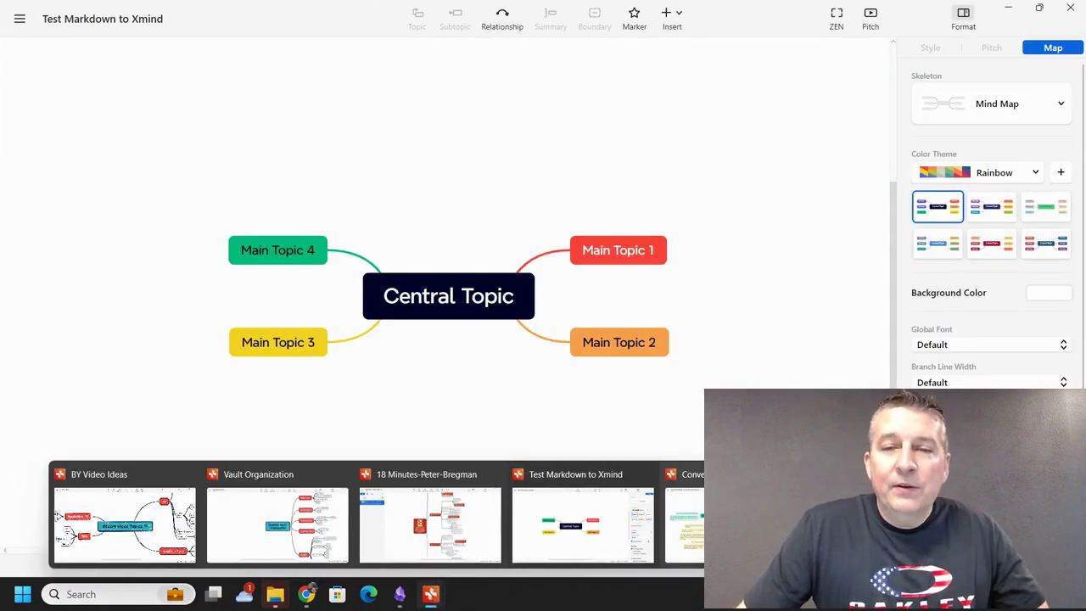
click(683, 519)
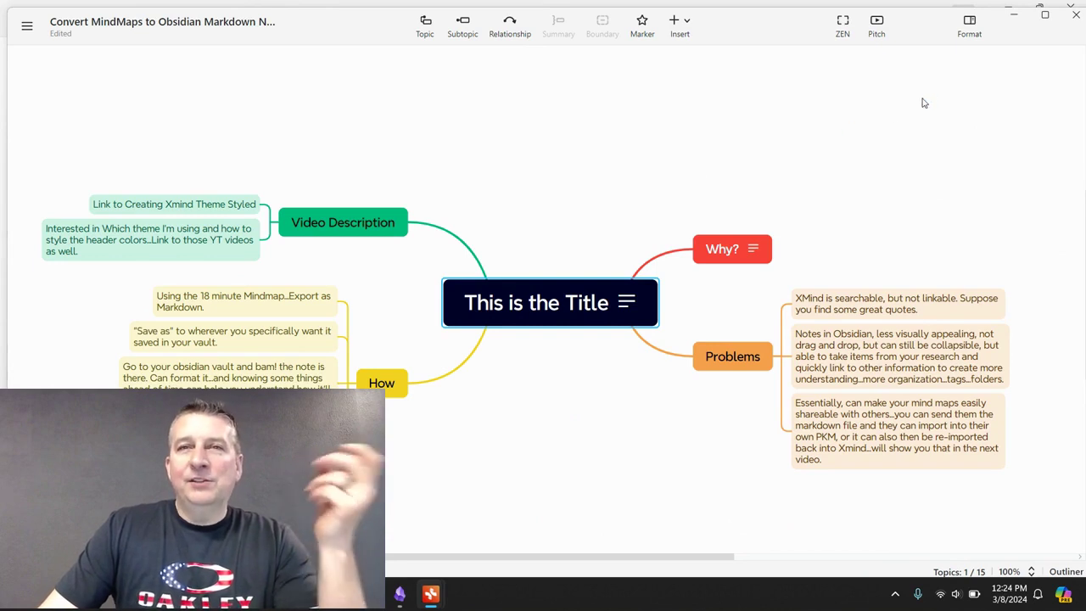
click(971, 28)
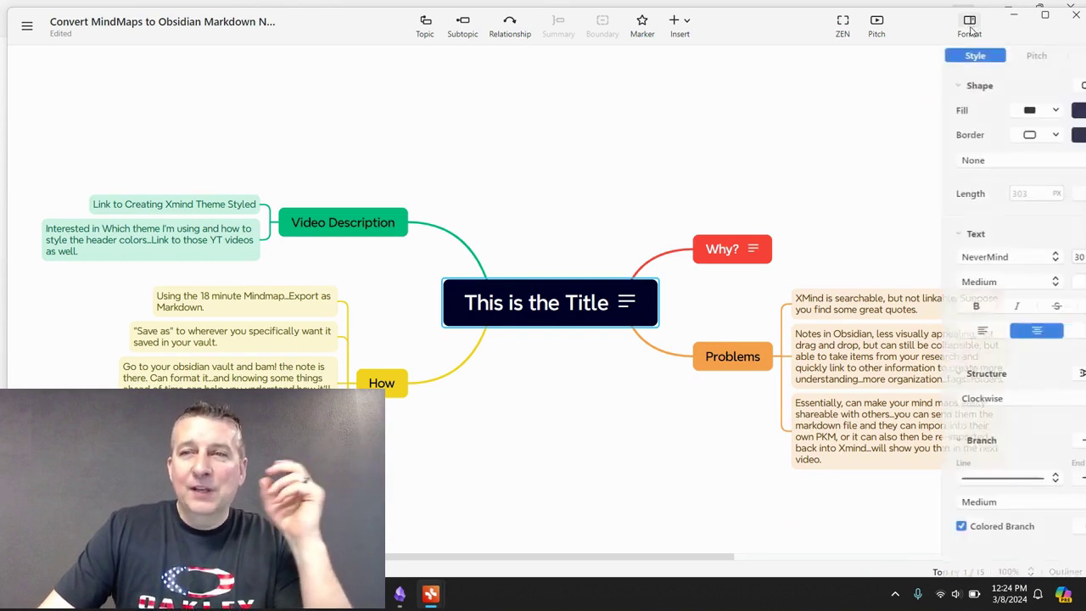
click(580, 159)
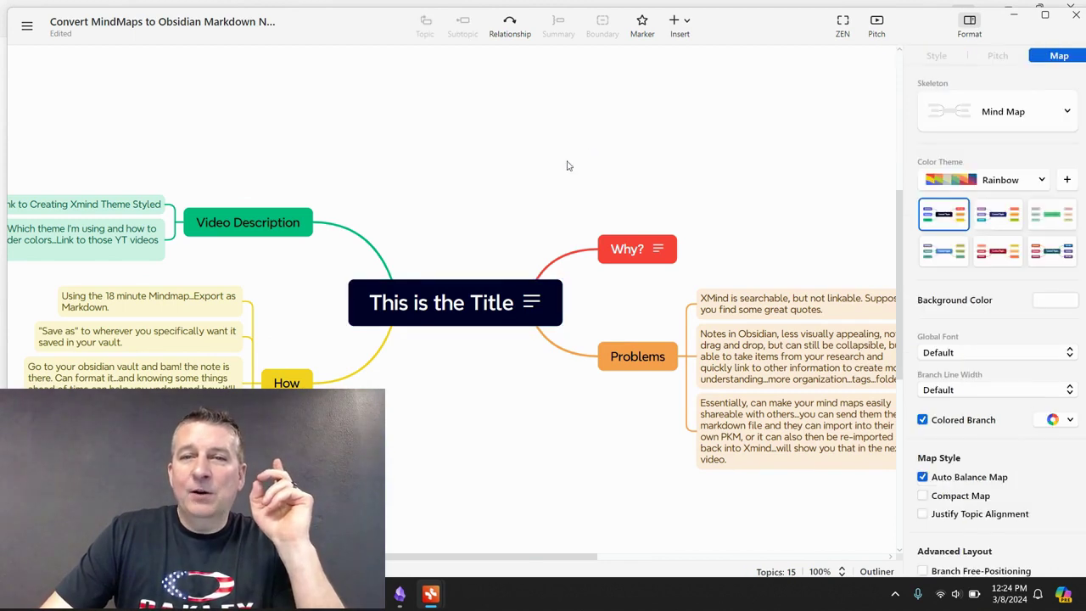
click(1043, 111)
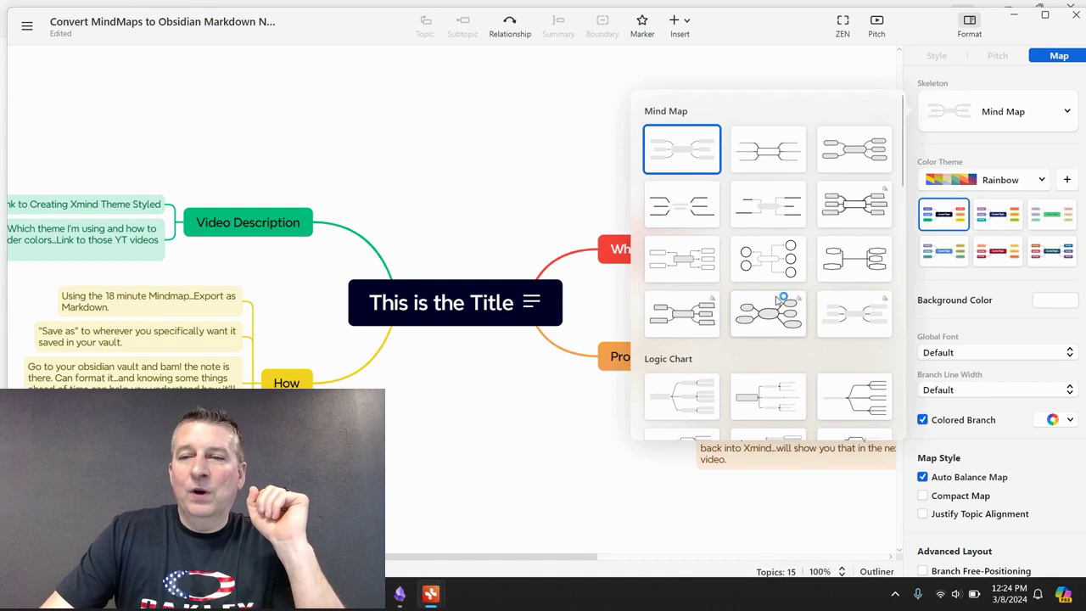
scroll(795, 287, down, 5)
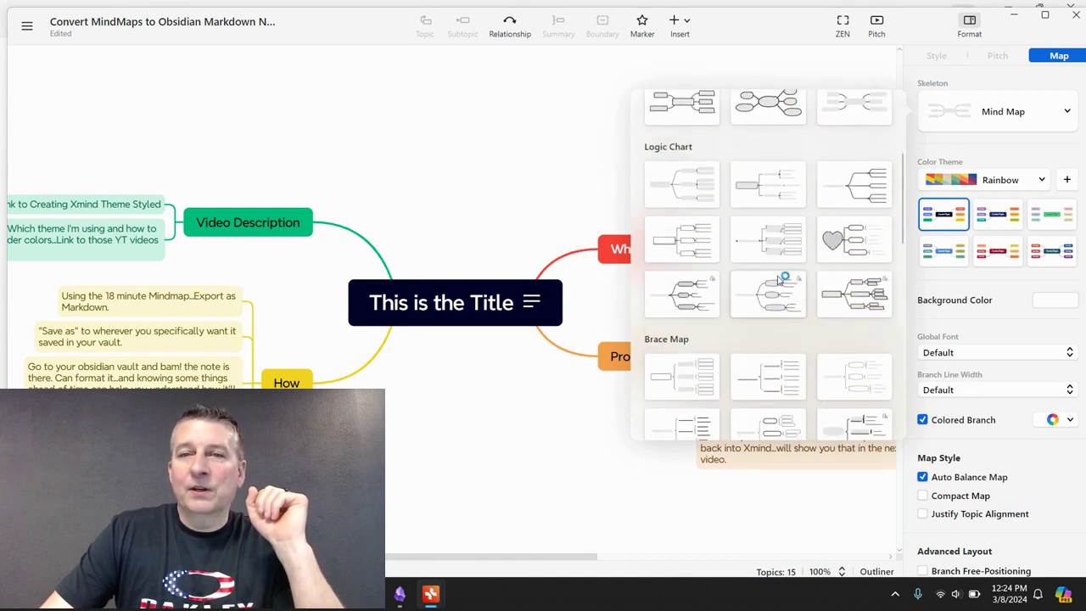
click(843, 293)
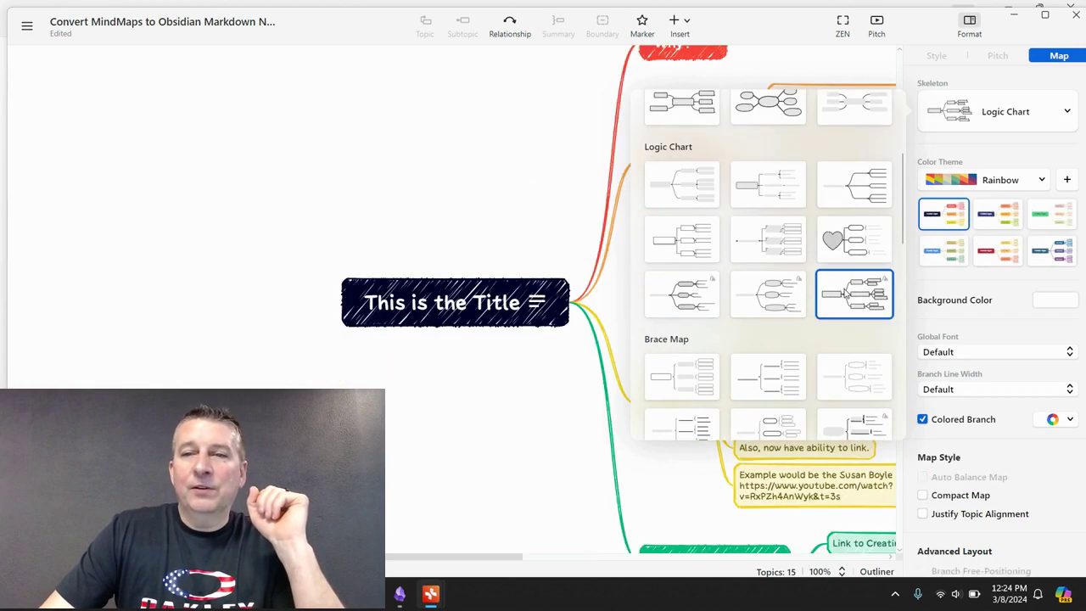
click(343, 207)
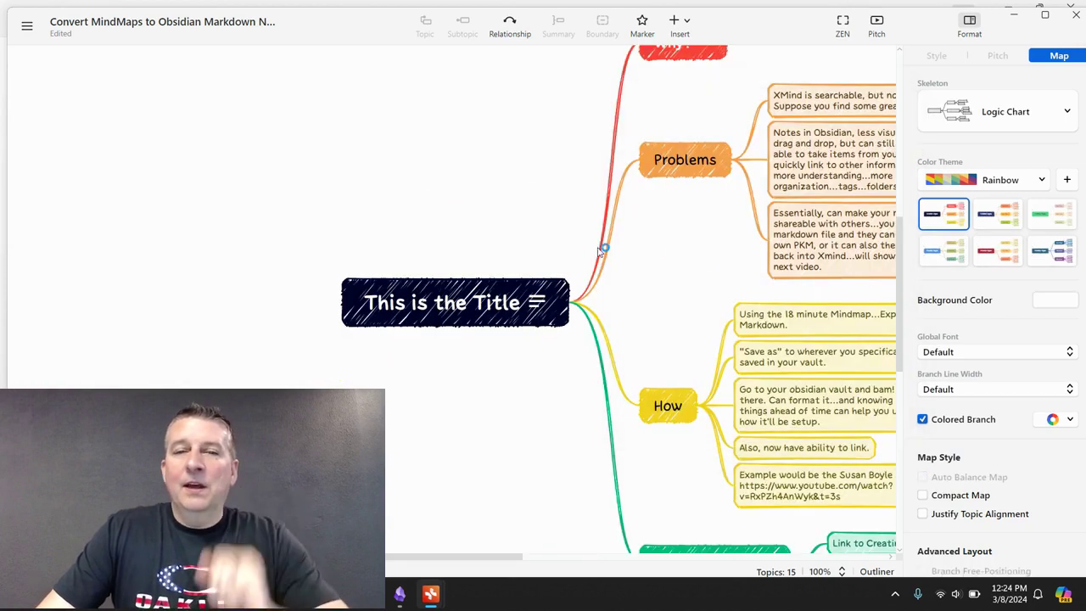
- Apply the custom theme New Theme to the imported mind map
drag(693, 274, 494, 283)
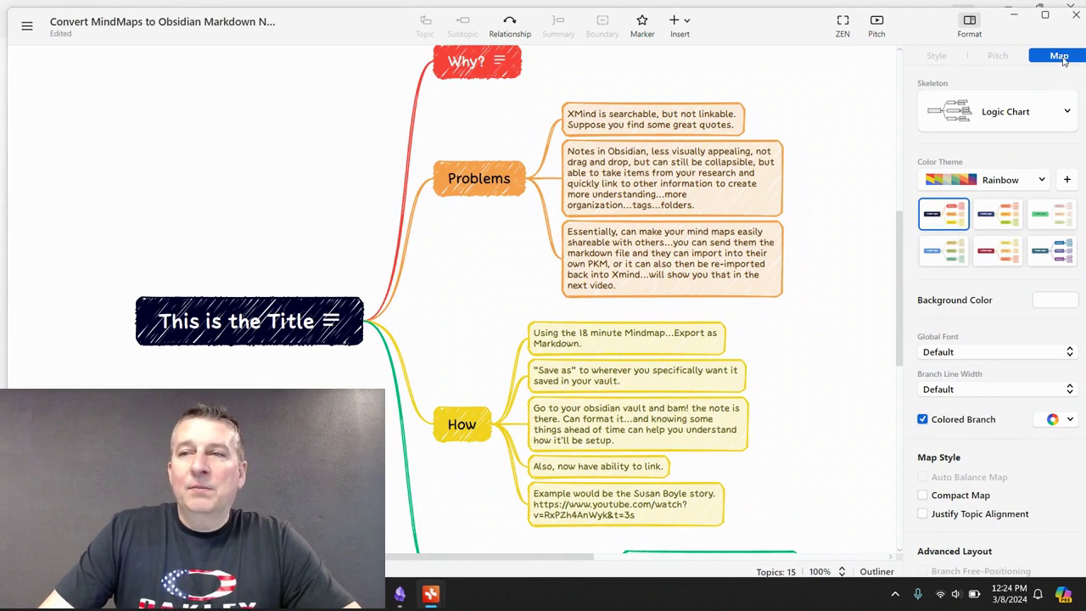
scroll(1028, 405, down, 2)
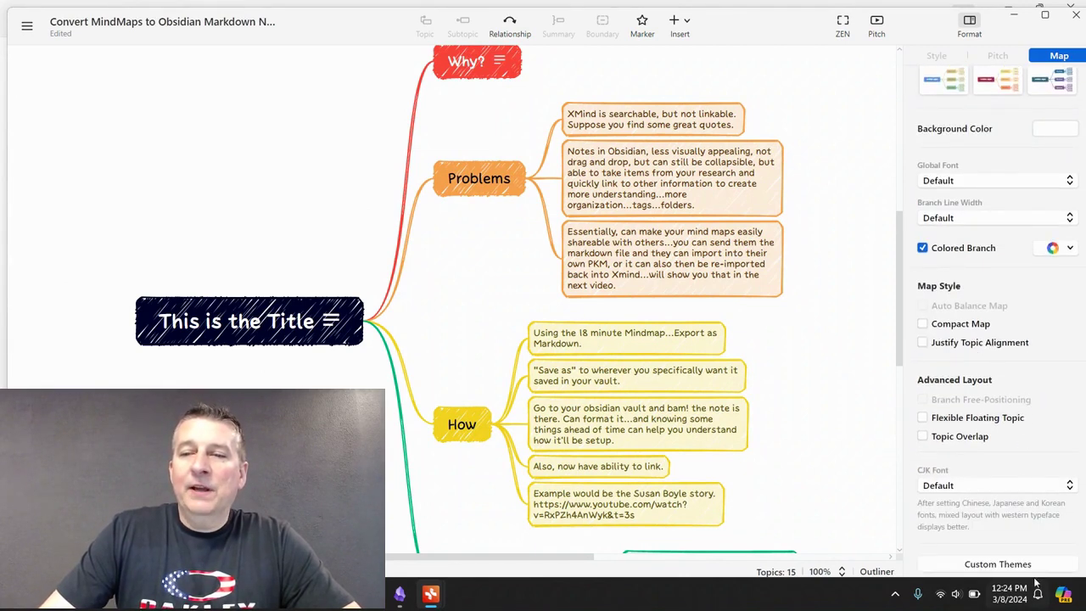
click(996, 564)
click(1041, 100)
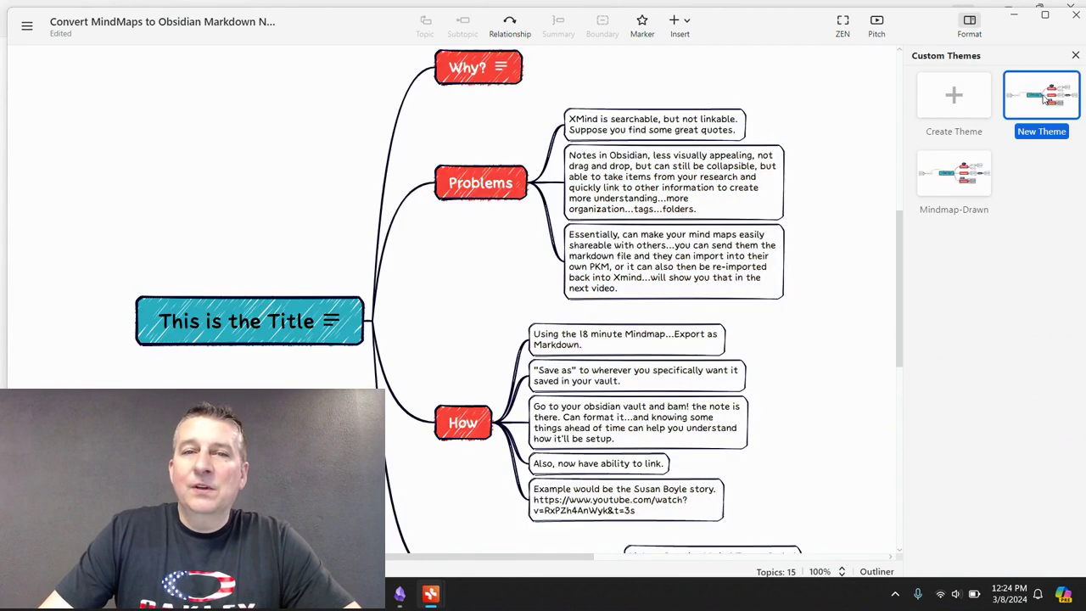
scroll(439, 286, down, 2)
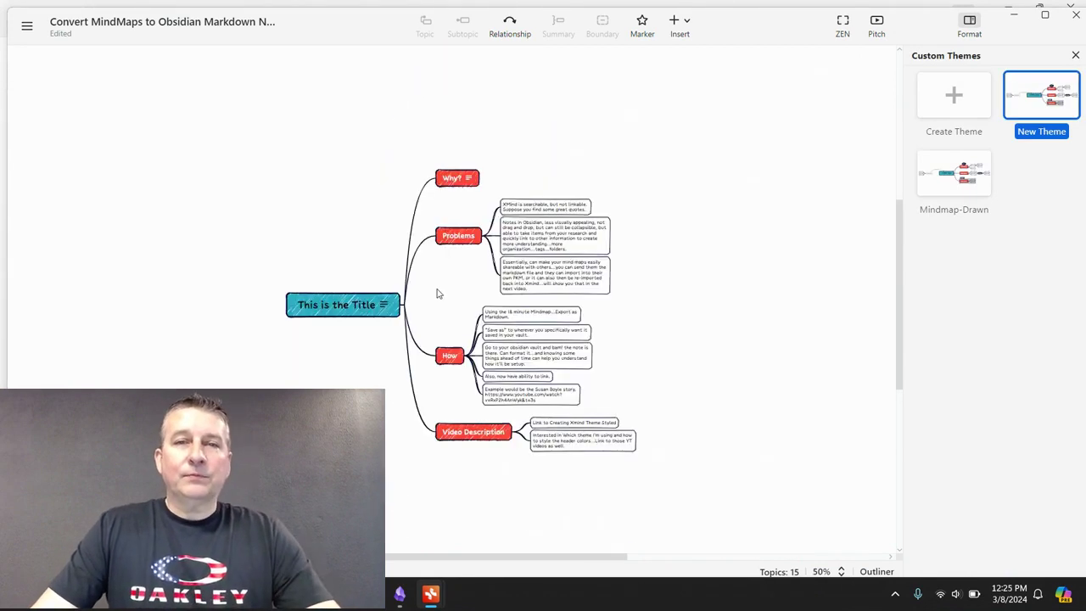
scroll(440, 291, up, 1)
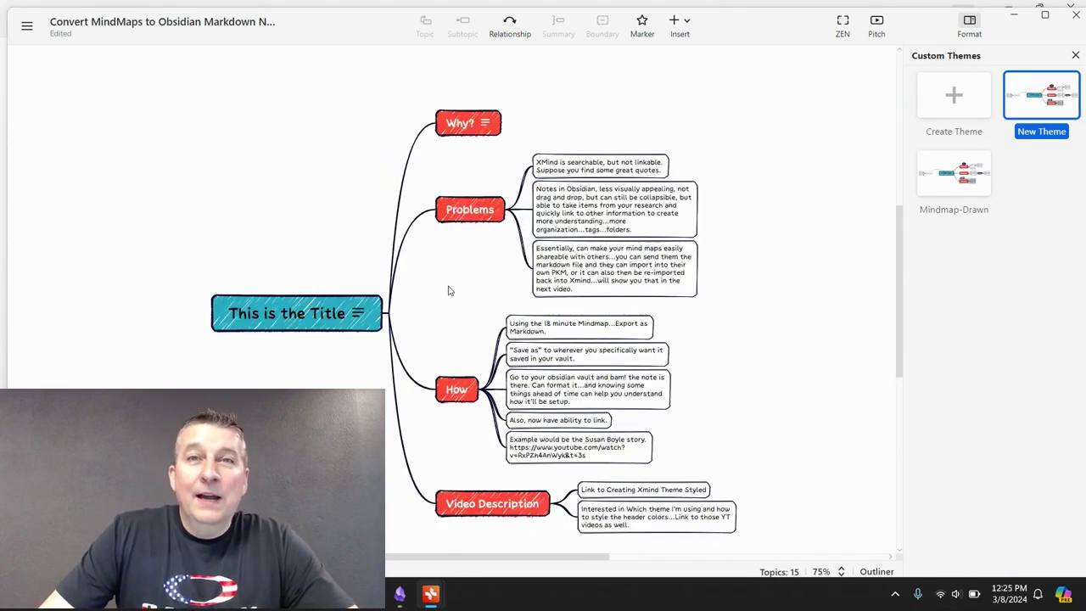
scroll(447, 294, up, 2)
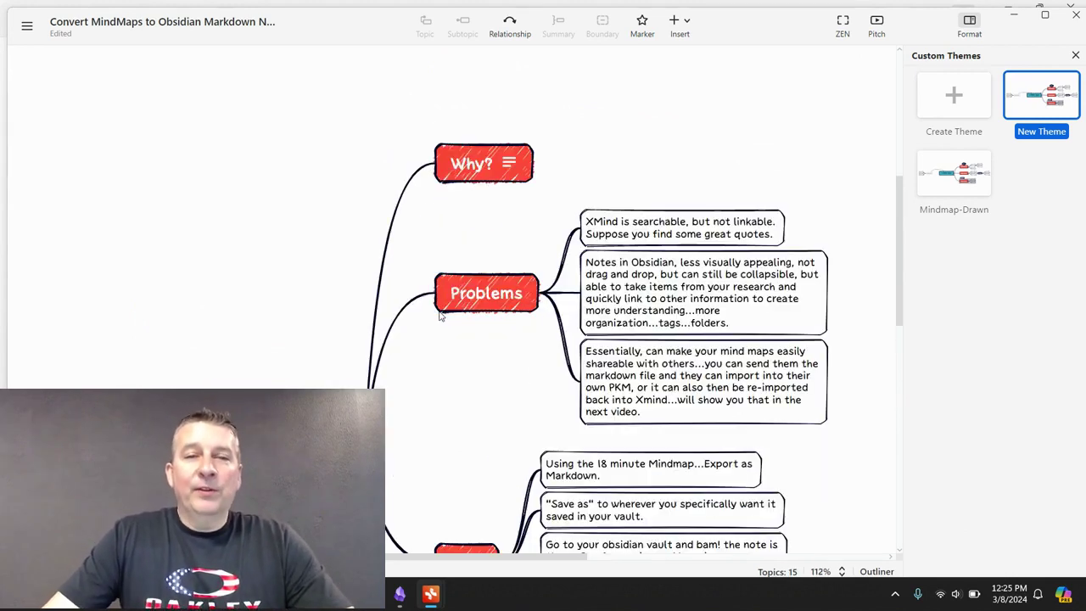
drag(436, 407, 417, 322)
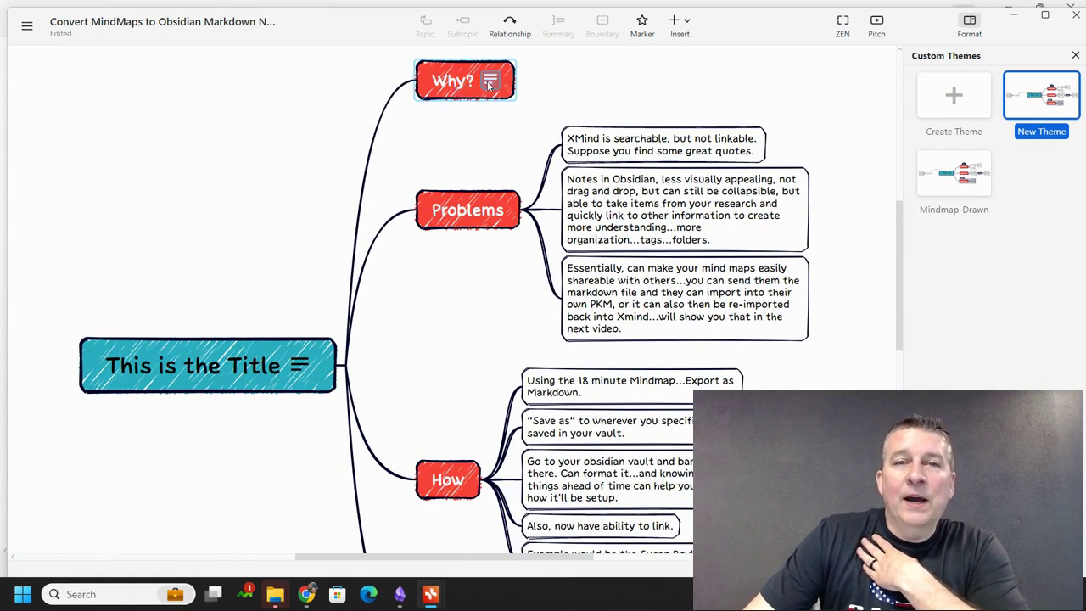
- Switch to Obsidian, try making the paragraph under the Why? heading a bullet item, and remove the bullet
click(400, 595)
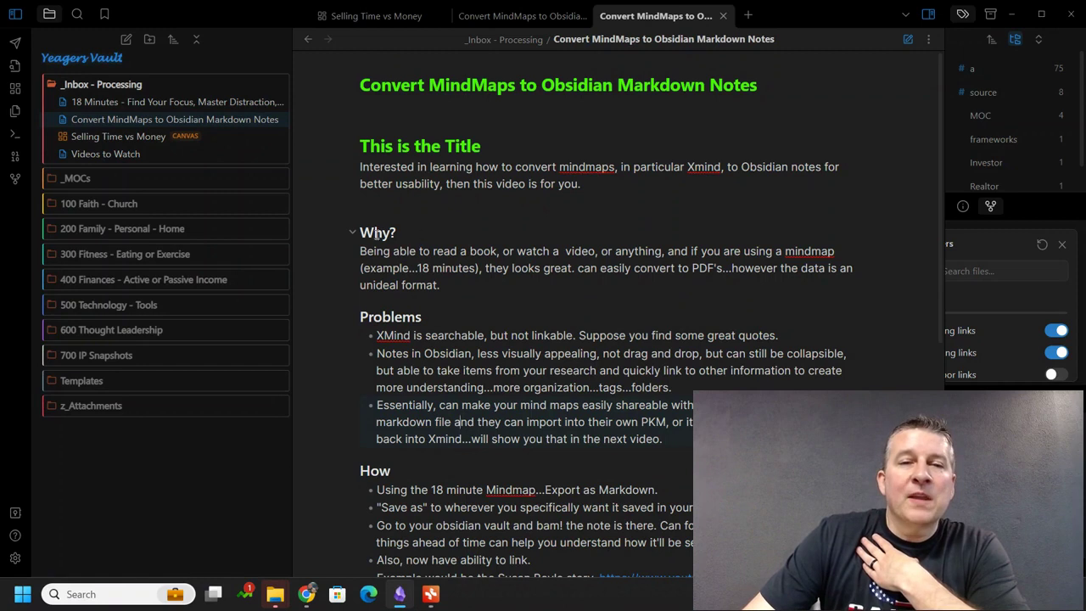
click(351, 233)
click(352, 232)
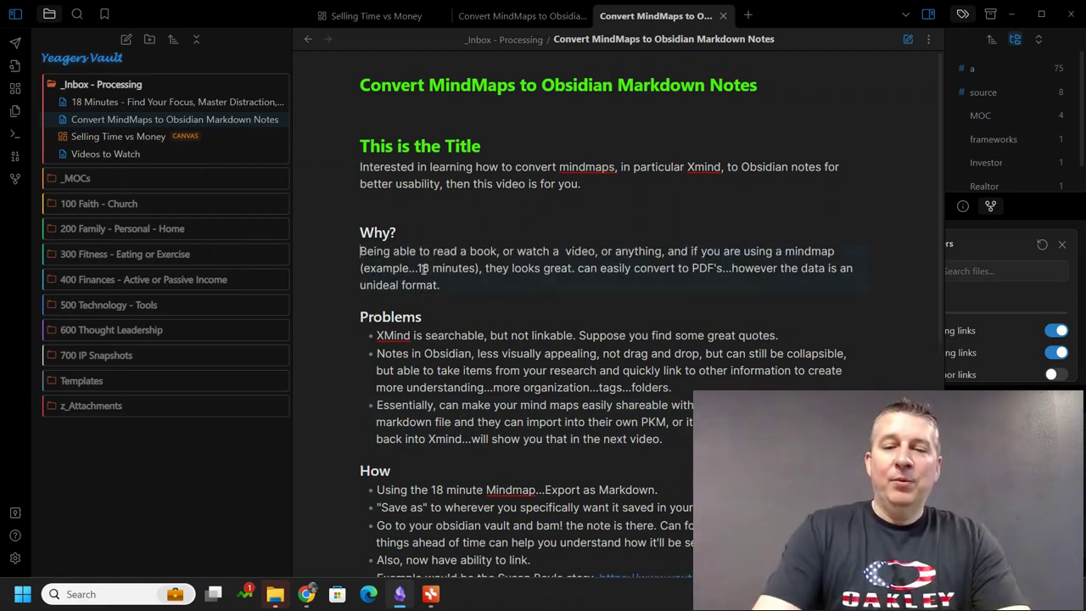
text(-)
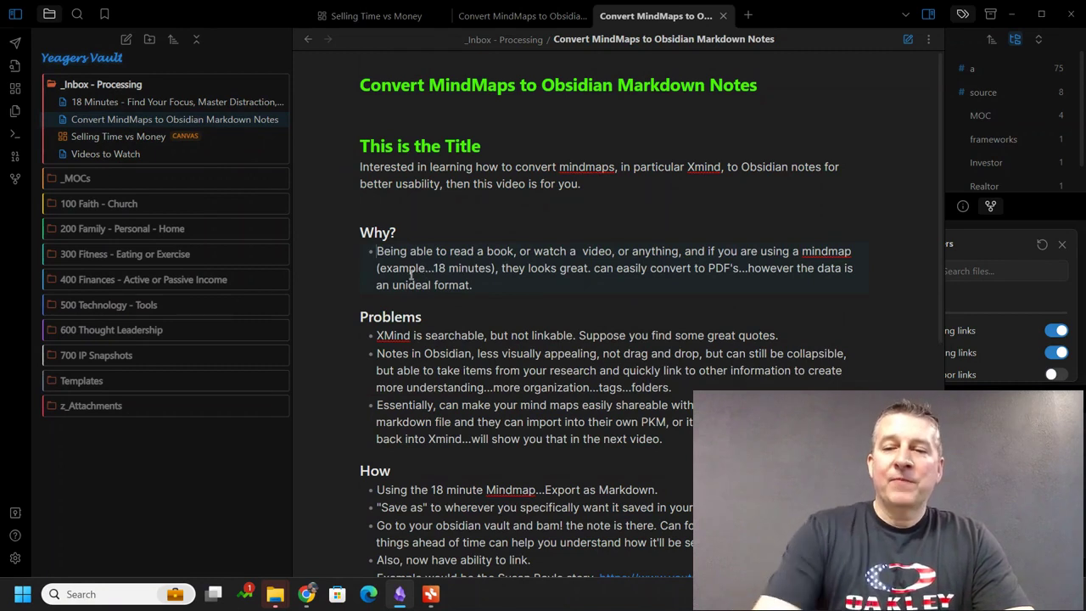
key(BackSpace)
key(BackSpace)
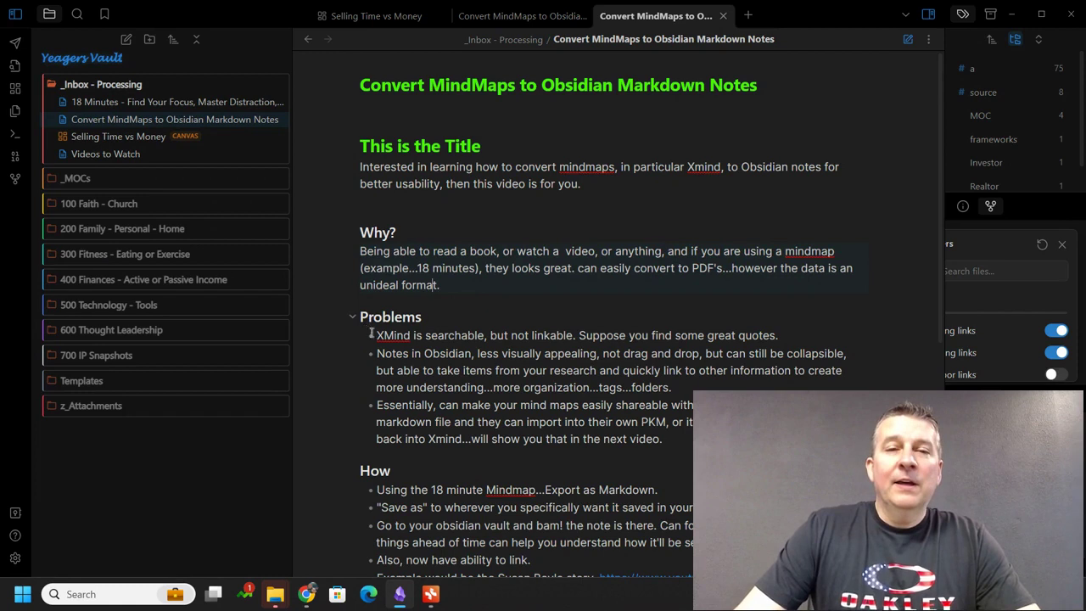
- Return to the imported mind map in Xmind and copy all the text of the note attached to the Why? topic
mouse_move(431, 594)
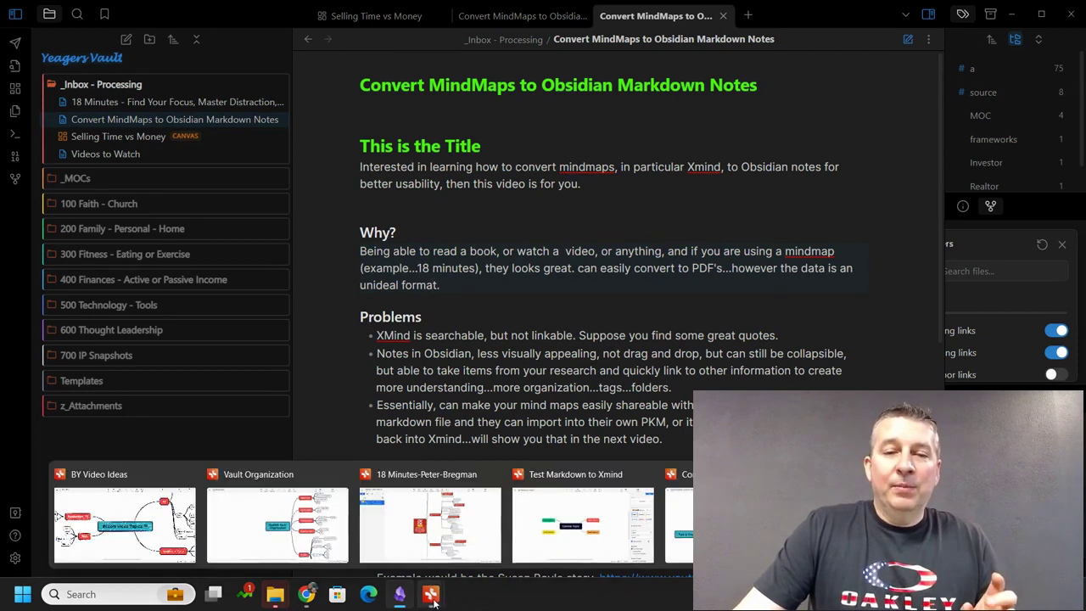
click(679, 517)
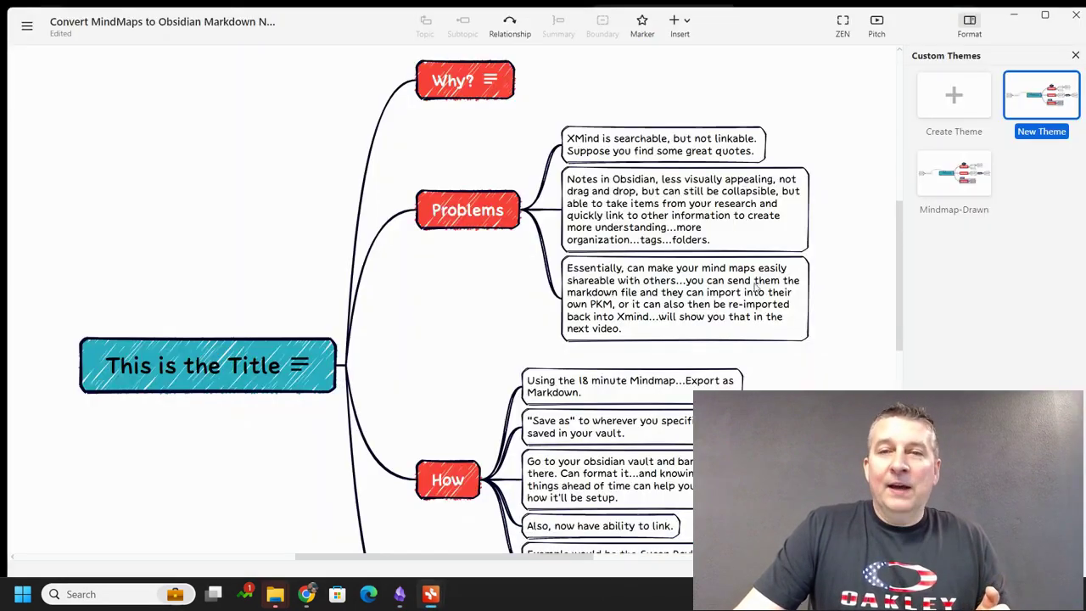
click(489, 82)
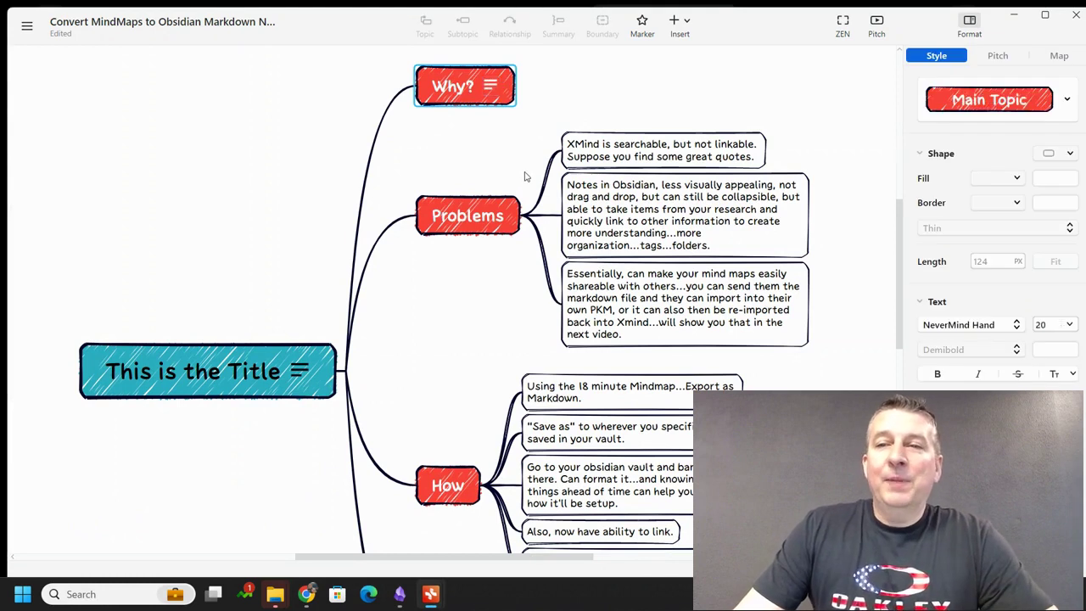
scroll(533, 194, up, 3)
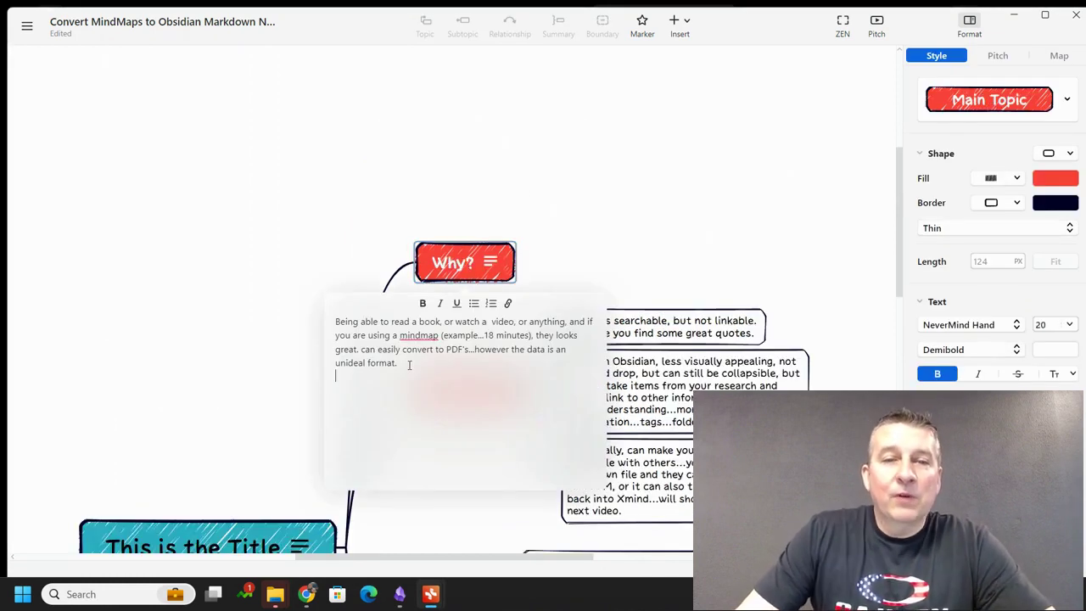
drag(439, 366, 336, 325)
key(ctrl+c)
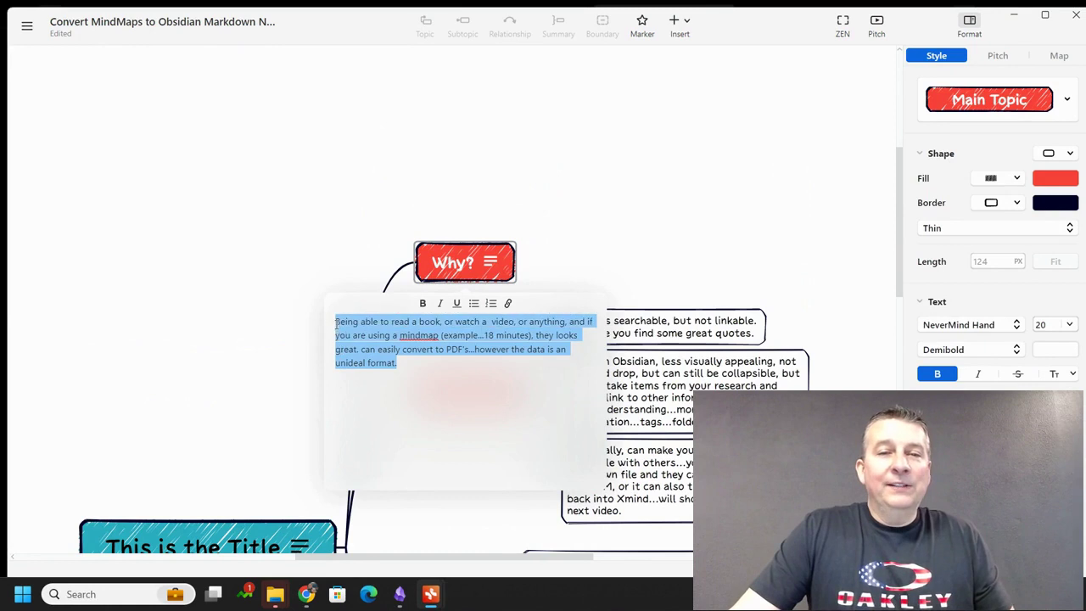
- Add a subtopic to Why? and replace its placeholder text with the copied note text
click(489, 270)
key(Tab)
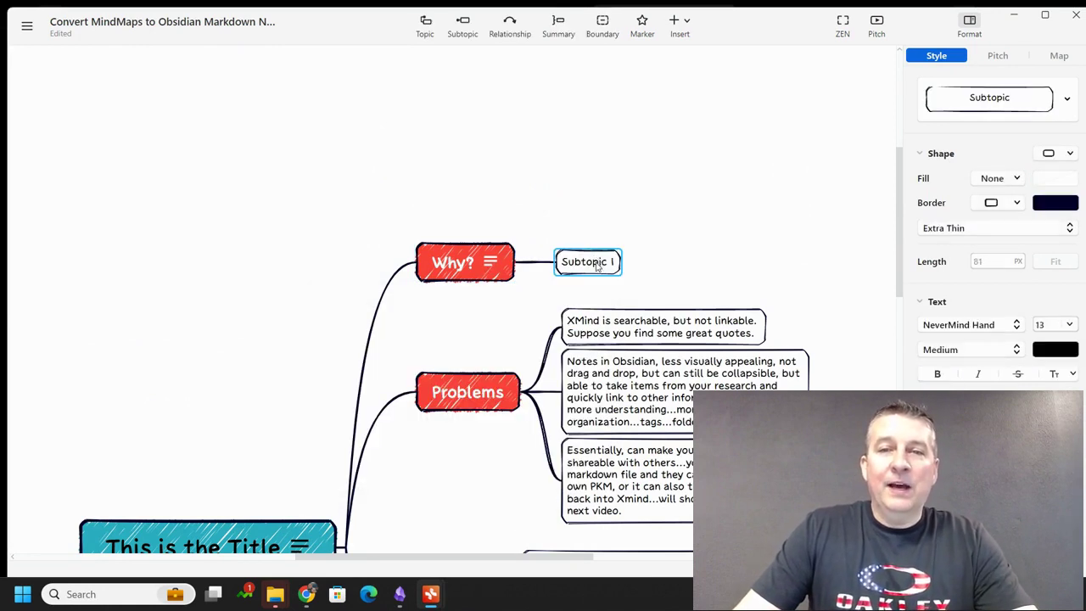
double_click(596, 262)
key(ctrl+v)
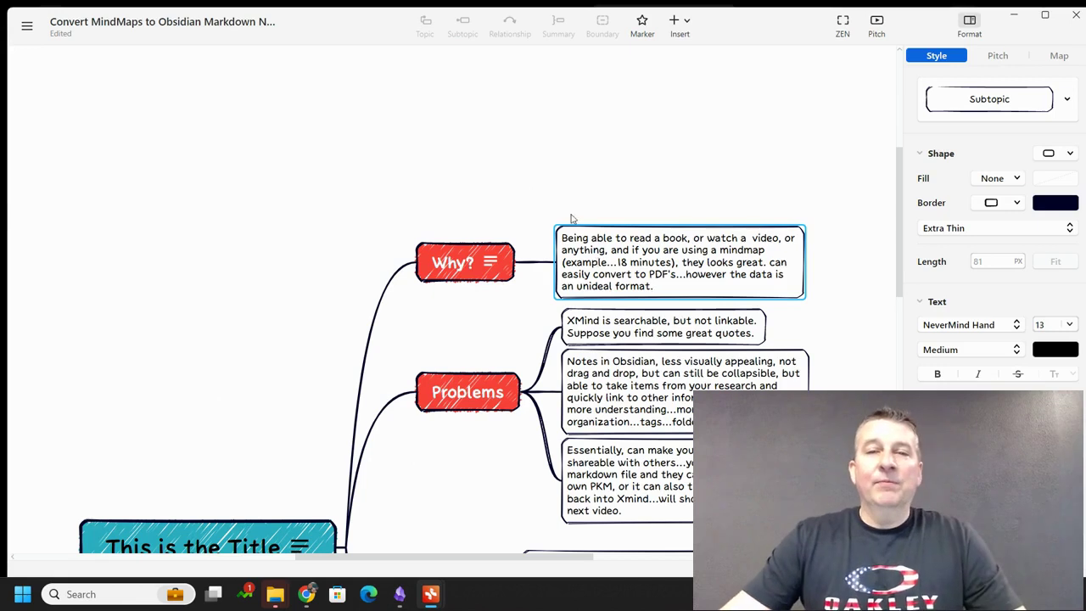
click(531, 160)
click(632, 268)
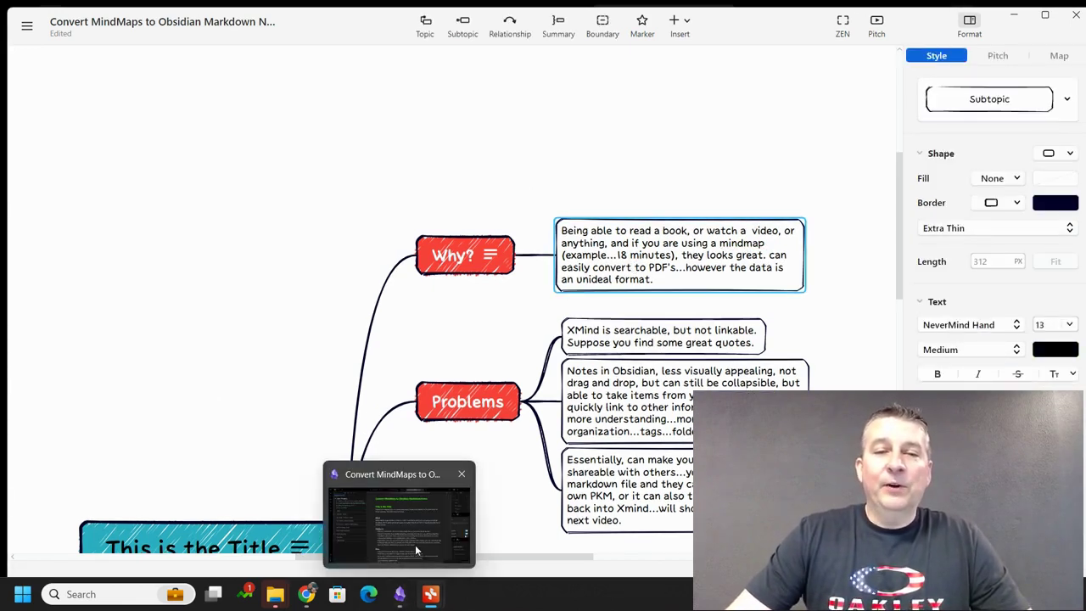
- Switch to Obsidian, and collapse and re-expand the Problems section of the note
click(402, 599)
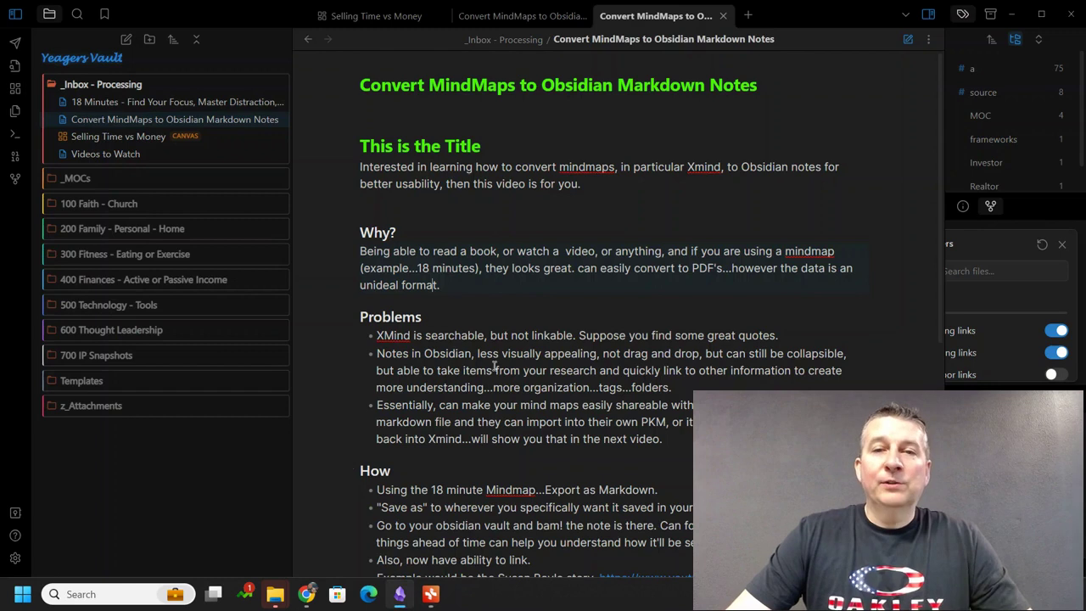
click(353, 318)
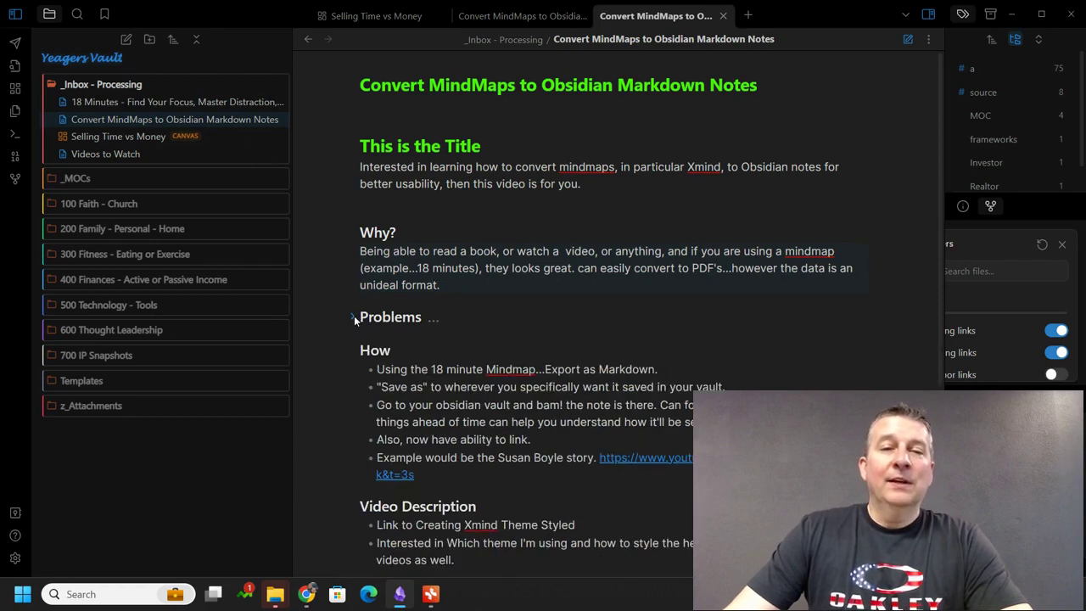
click(354, 318)
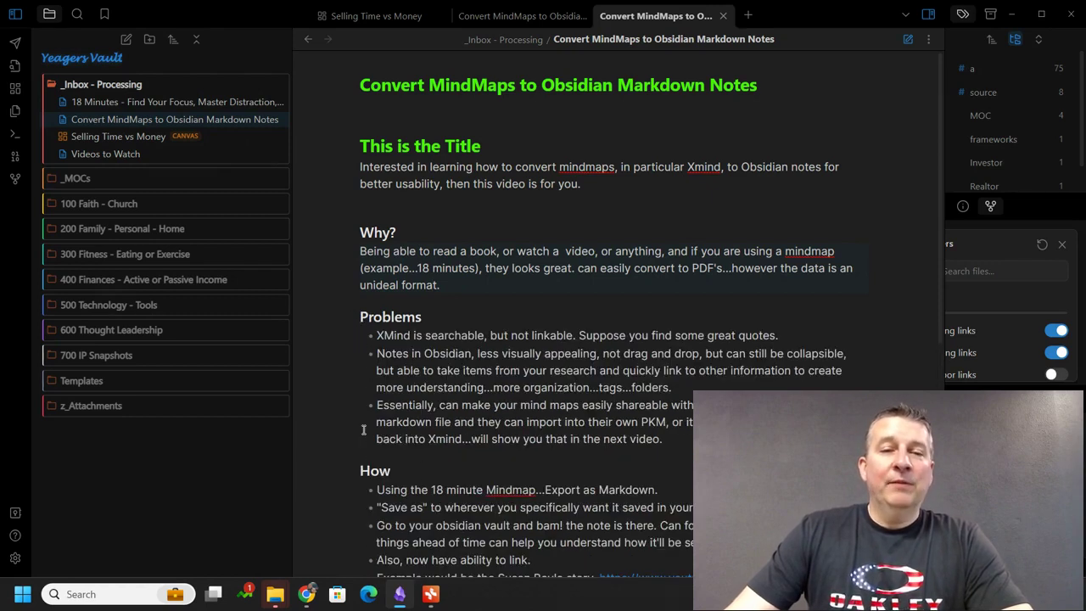
- Return to the mind map in Xmind, and collapse and re-expand the Problems branch
mouse_move(442, 596)
click(544, 471)
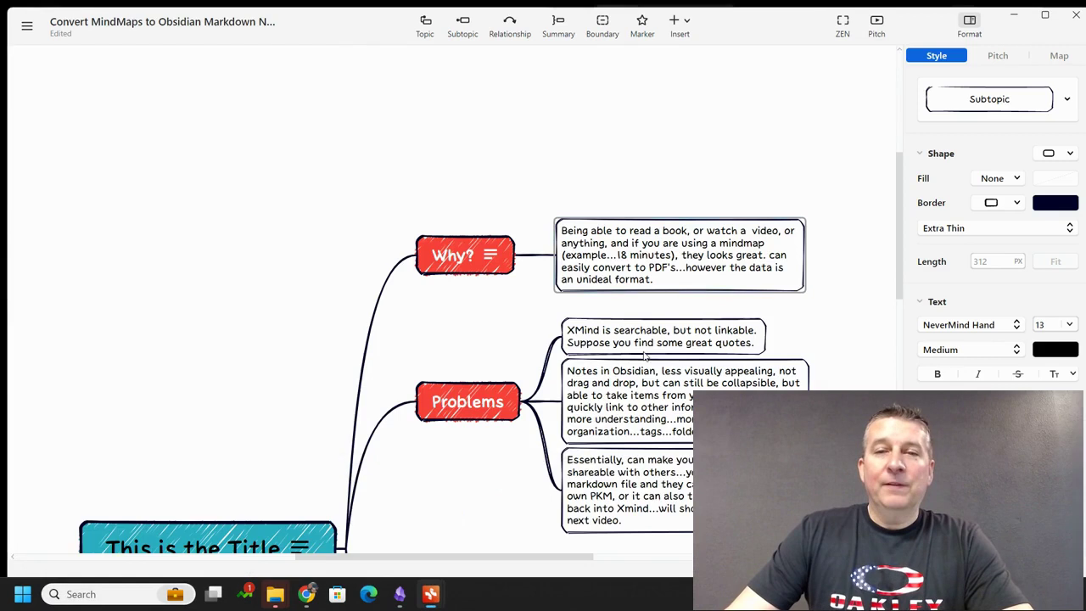
drag(542, 462, 523, 266)
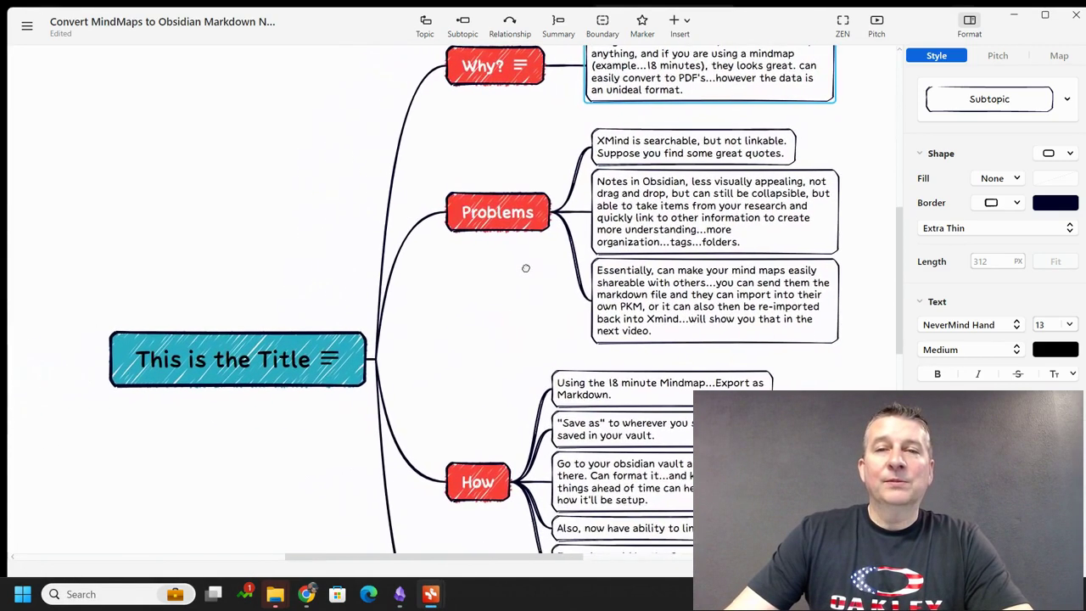
click(560, 215)
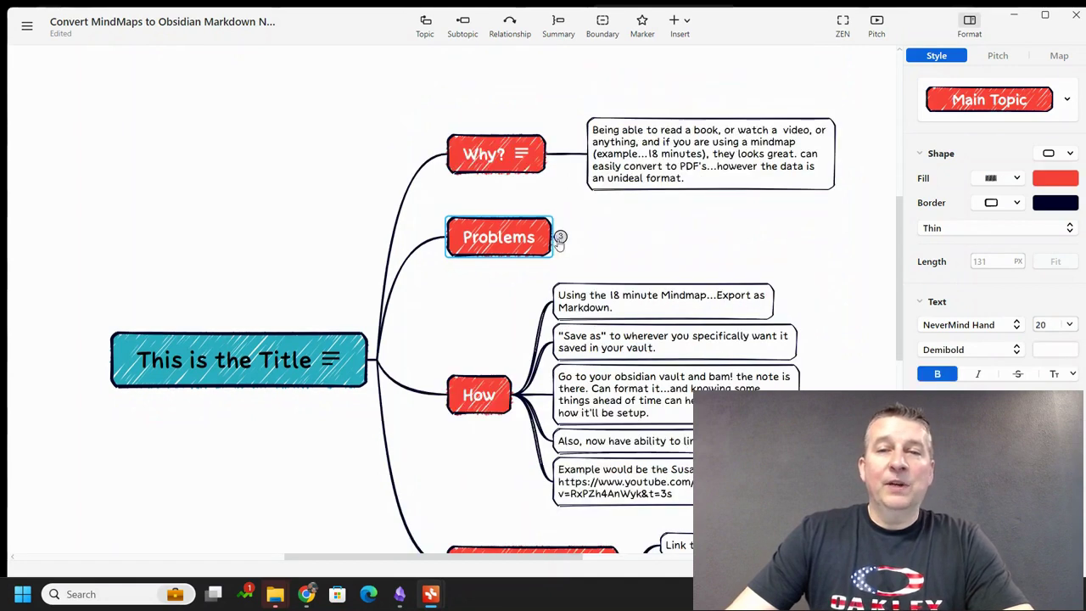
click(560, 238)
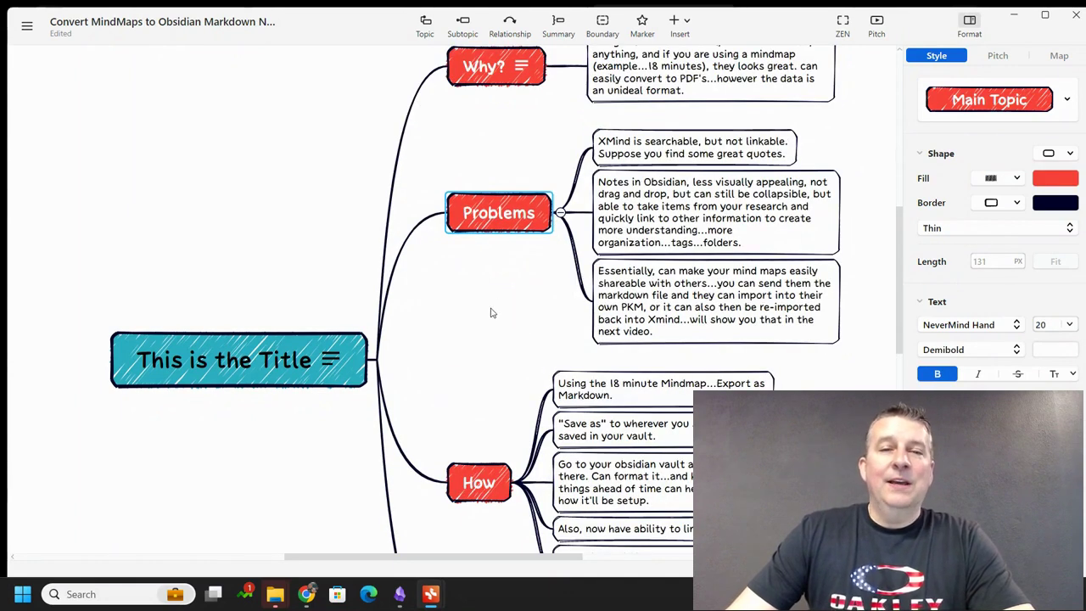
- Compare the note attached to the central topic with the paragraph under This is the Title in Obsidian, and close the note
click(161, 367)
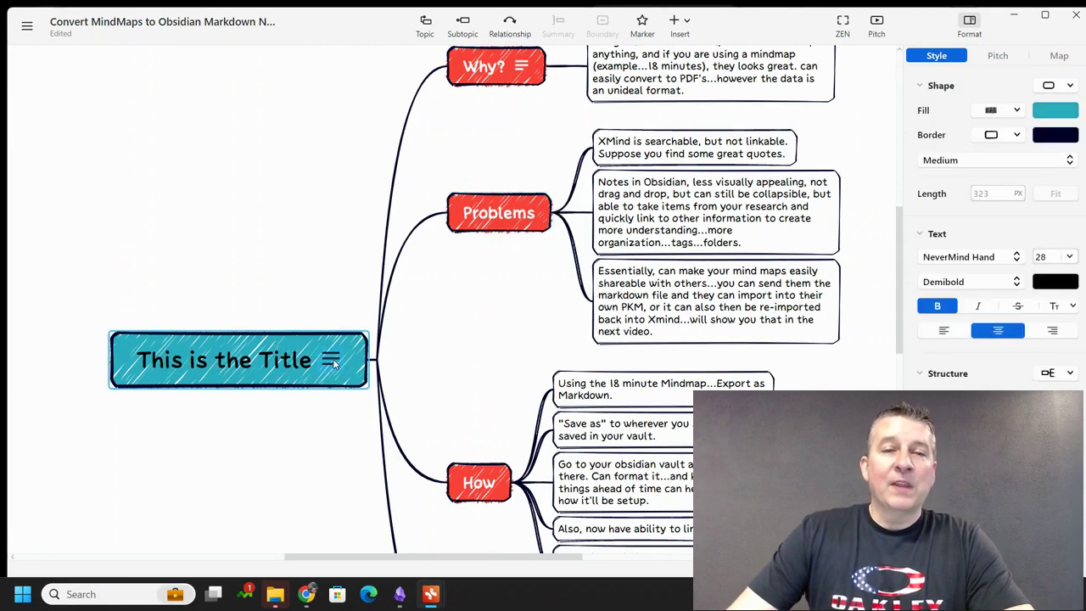
click(332, 361)
click(188, 379)
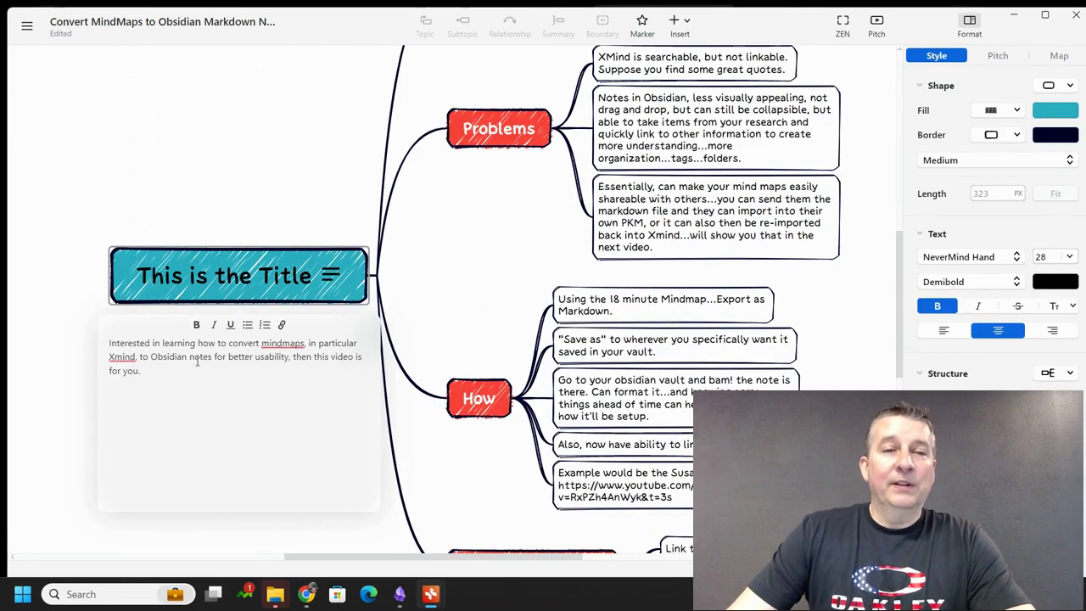
click(399, 594)
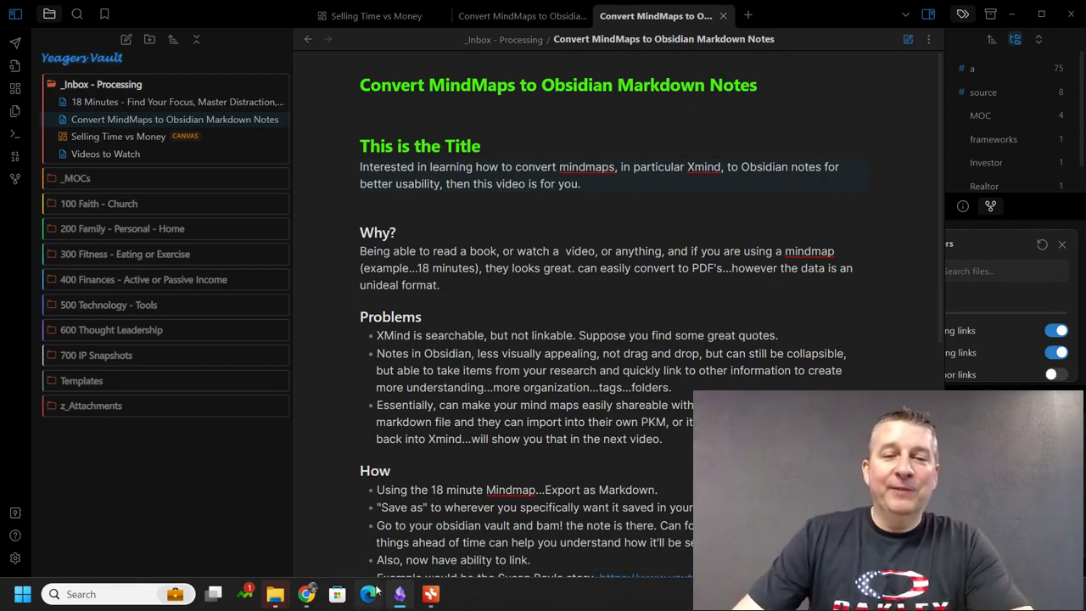
click(431, 593)
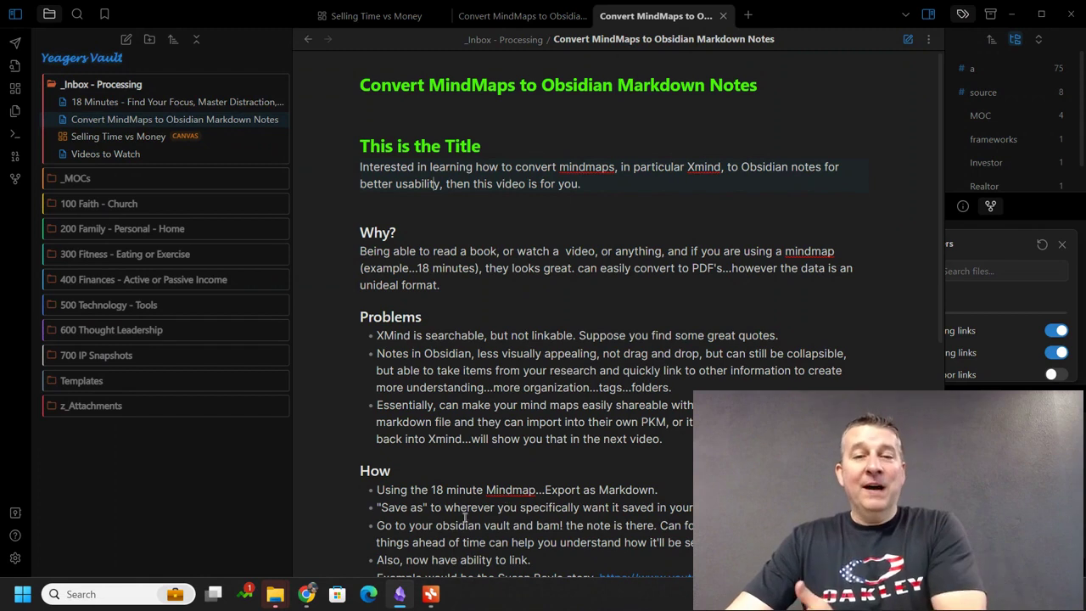
mouse_move(432, 602)
click(628, 508)
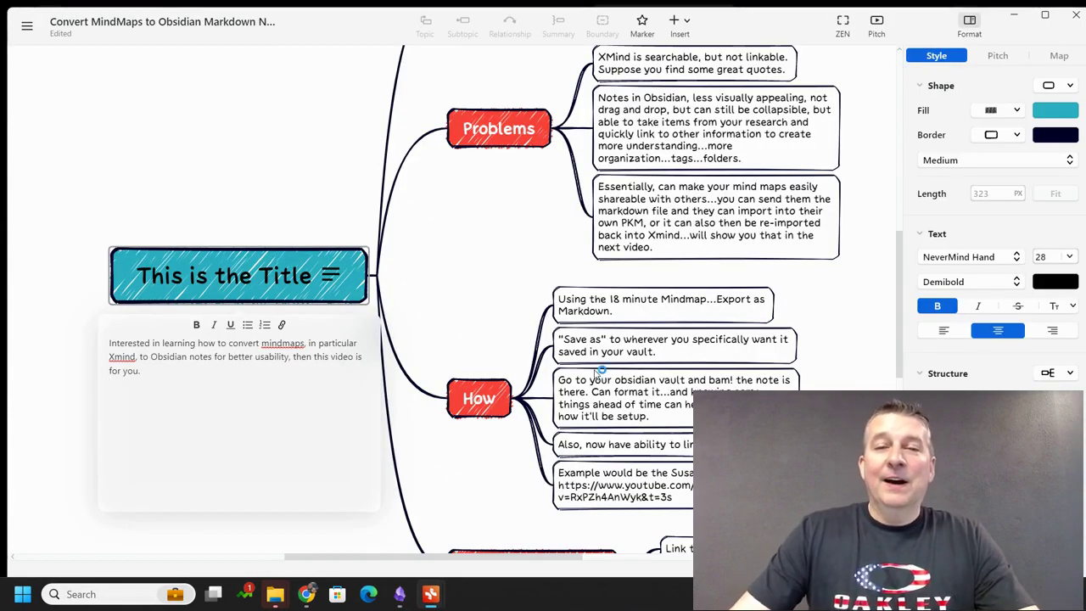
key(Escape)
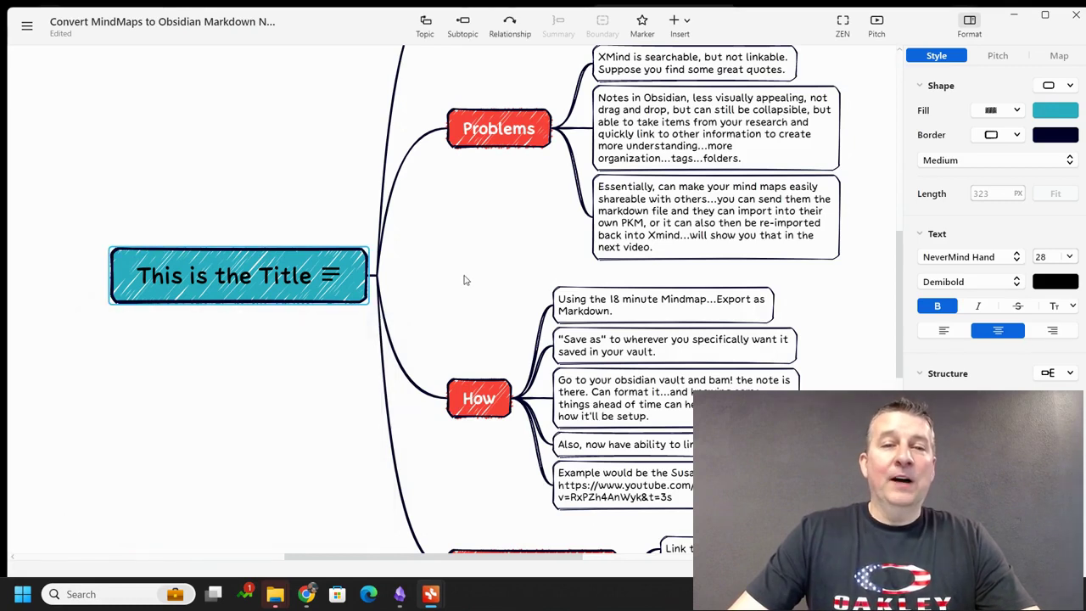
- Check which export formats are offered for the mind map, and leave without exporting
click(27, 26)
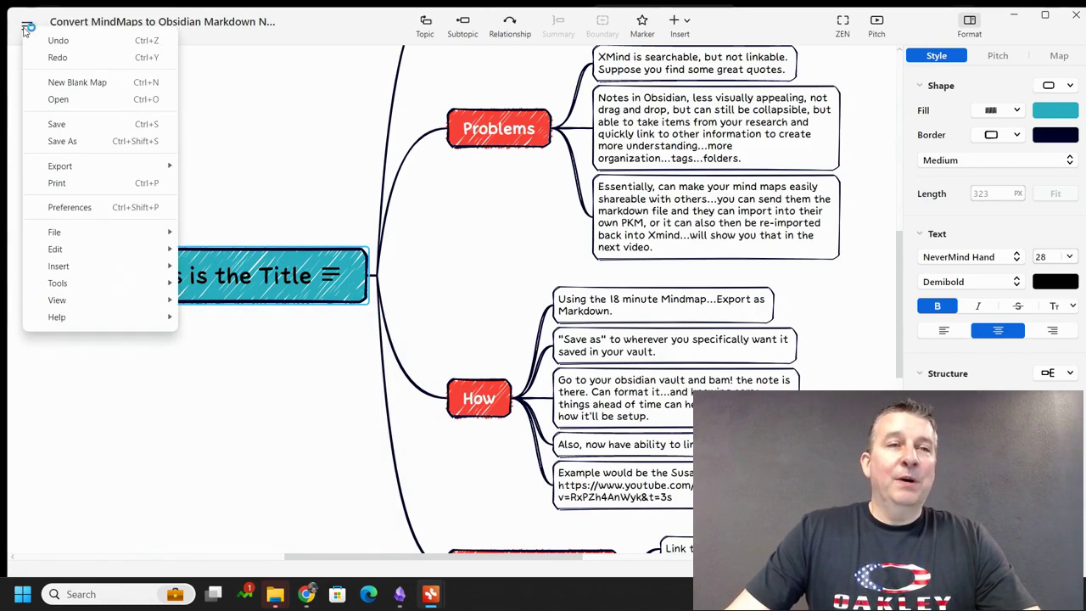
mouse_move(92, 231)
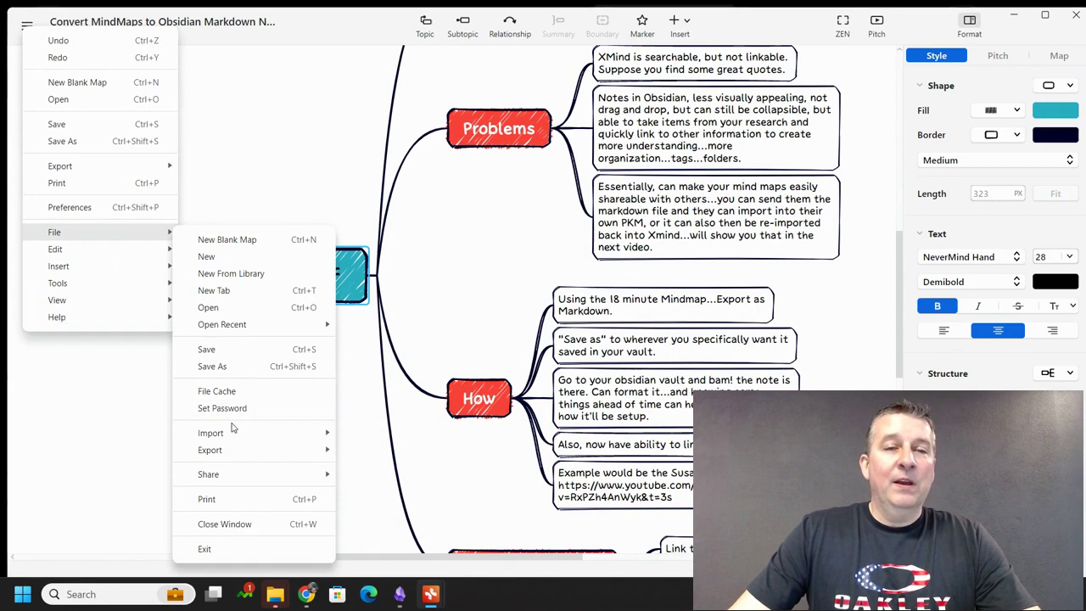
mouse_move(315, 453)
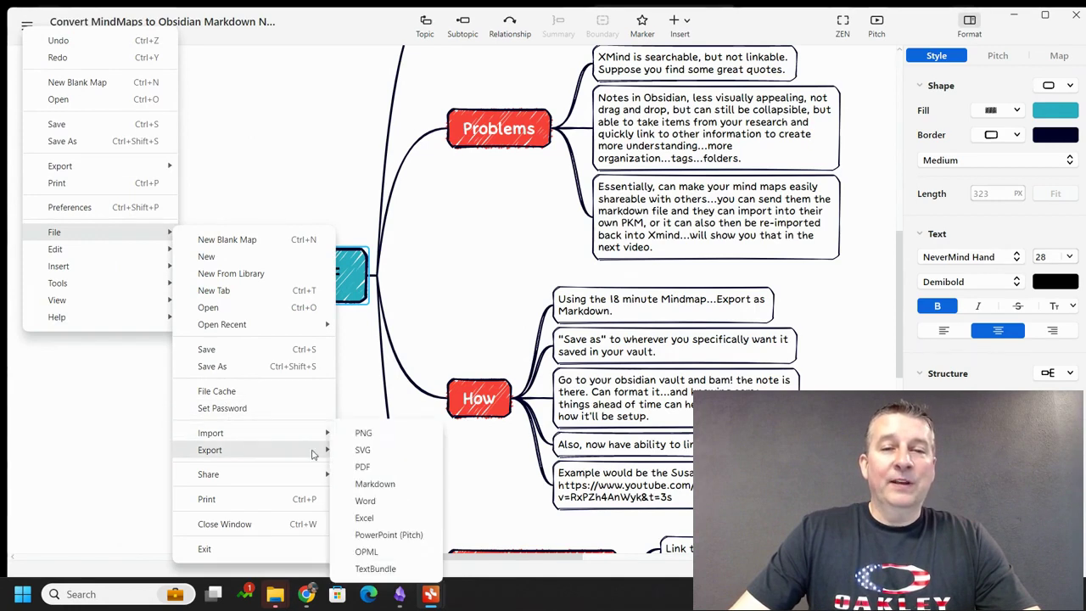
click(371, 473)
click(492, 291)
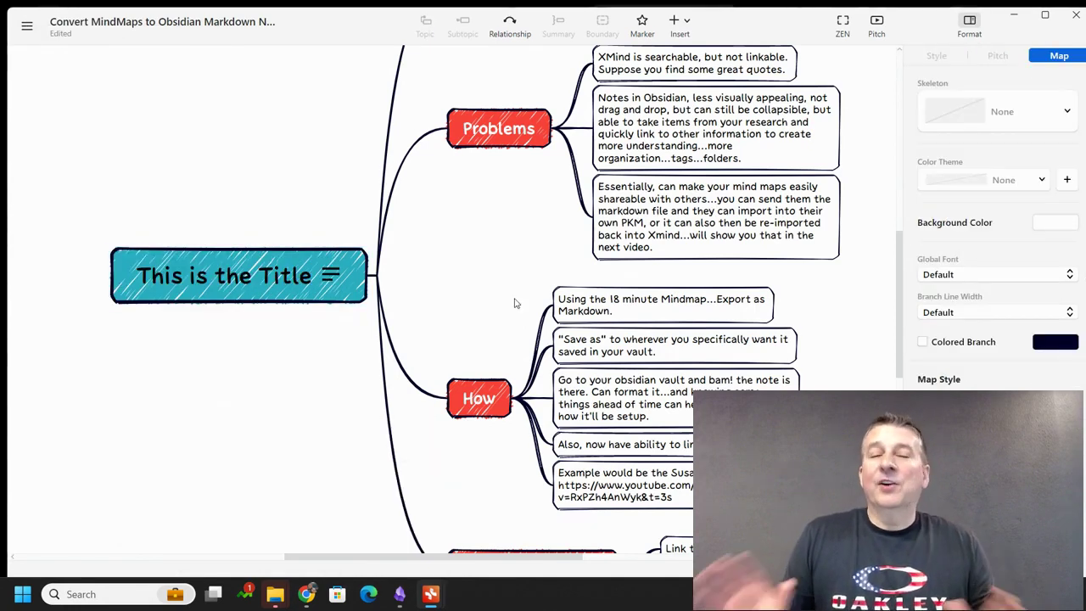